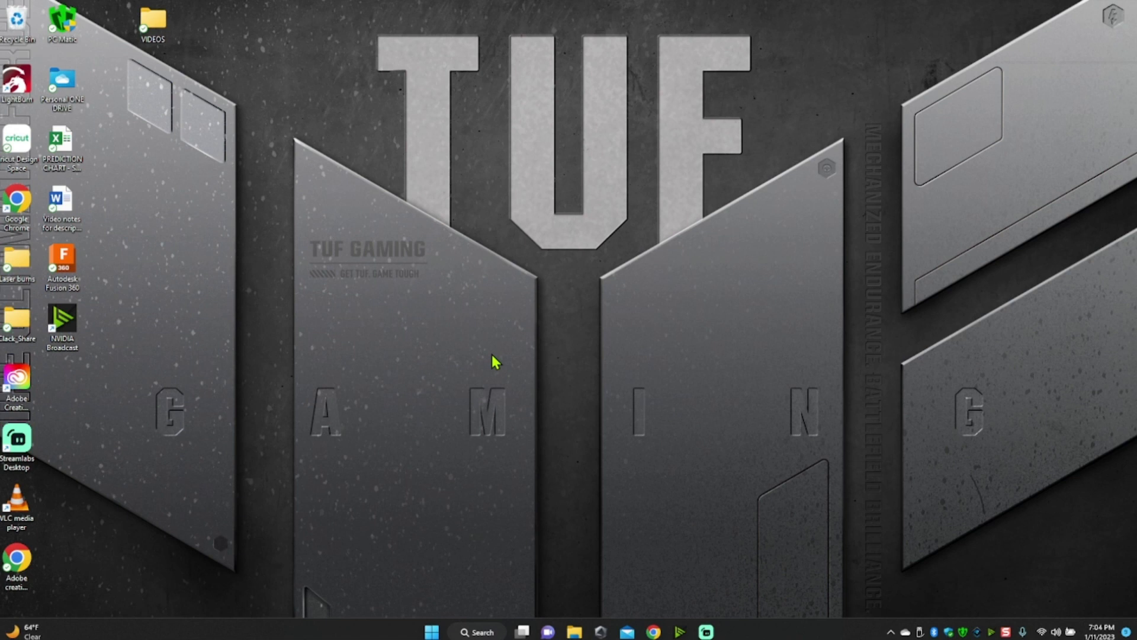
# - Check the Windows edition in System Information and close it
pyautogui.click(475, 633)
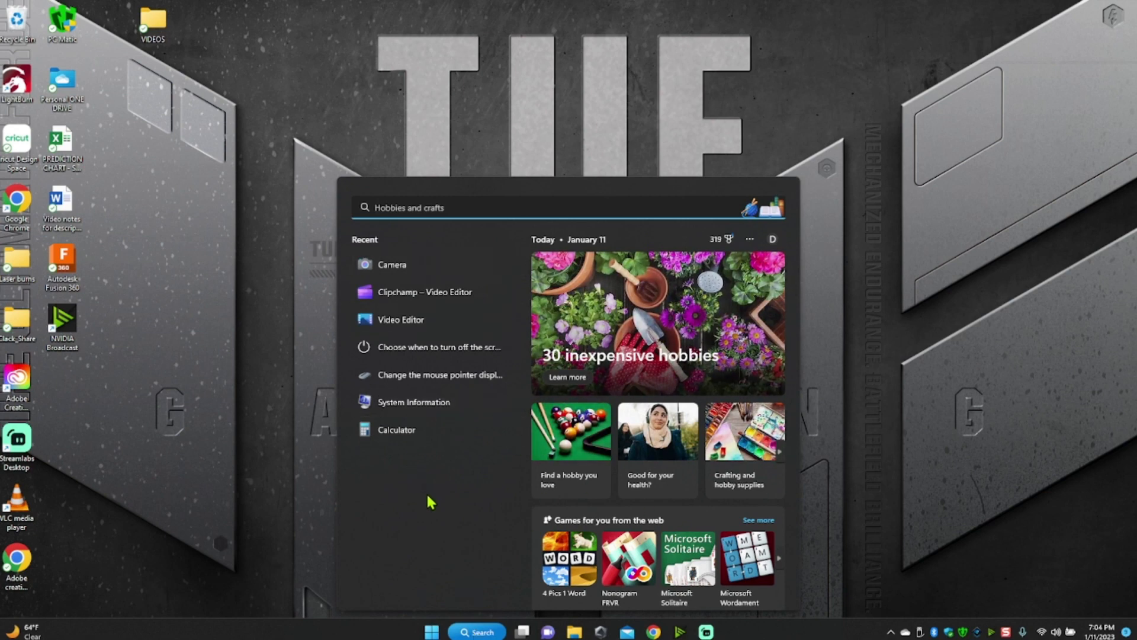
pyautogui.click(419, 402)
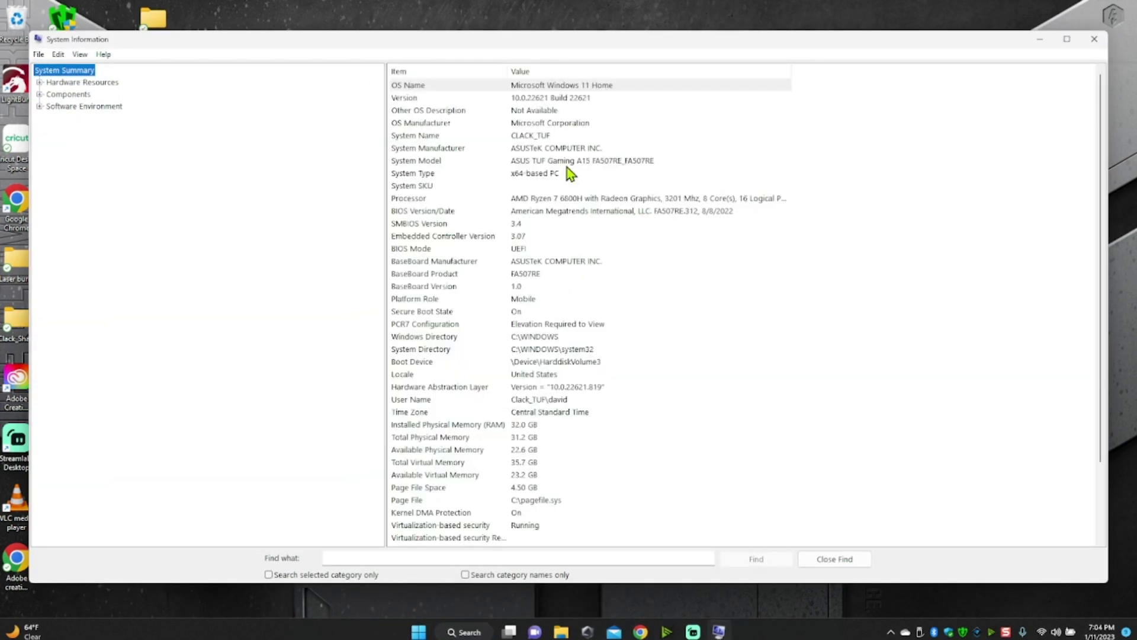
pyautogui.click(610, 86)
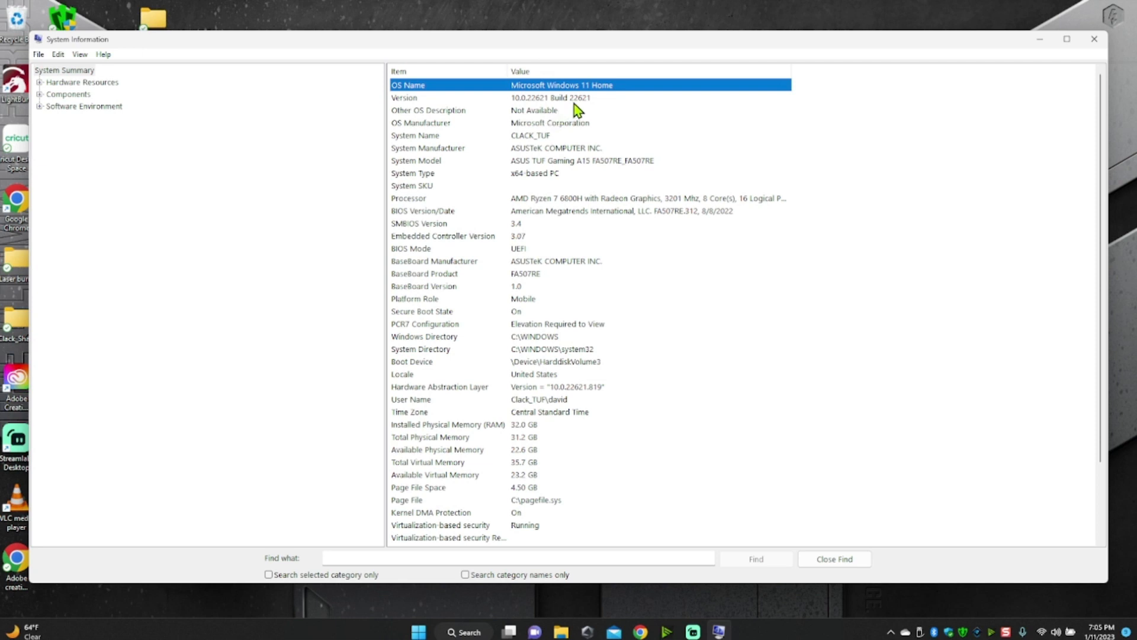
pyautogui.click(1101, 40)
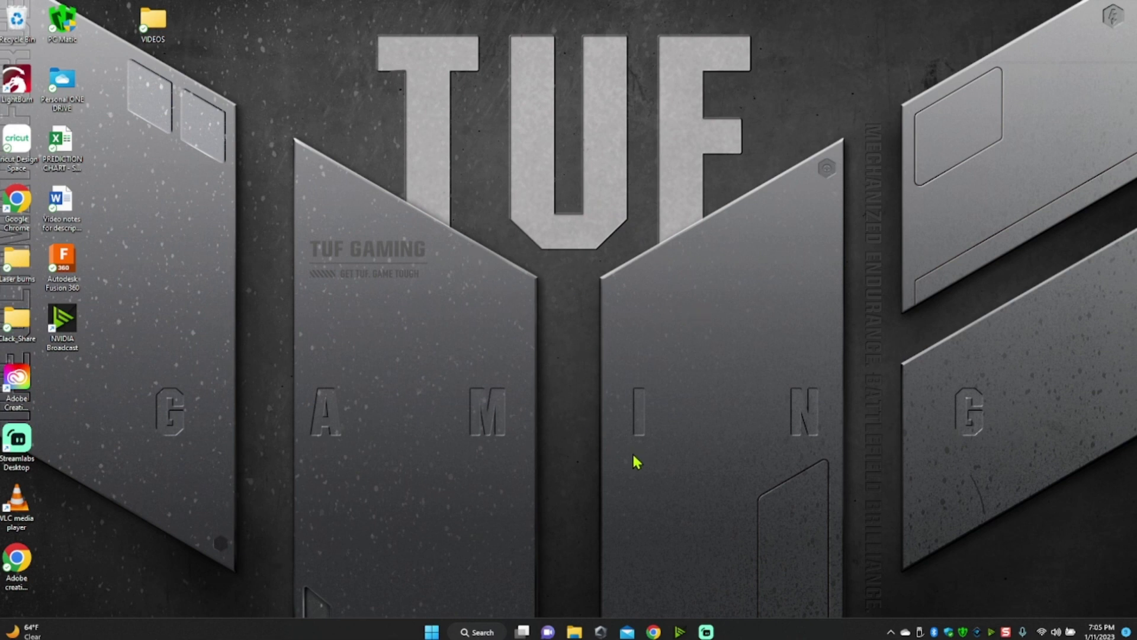
# - Find the Windows Settings app through a "settings" search and open its Power & battery page
pyautogui.click(483, 633)
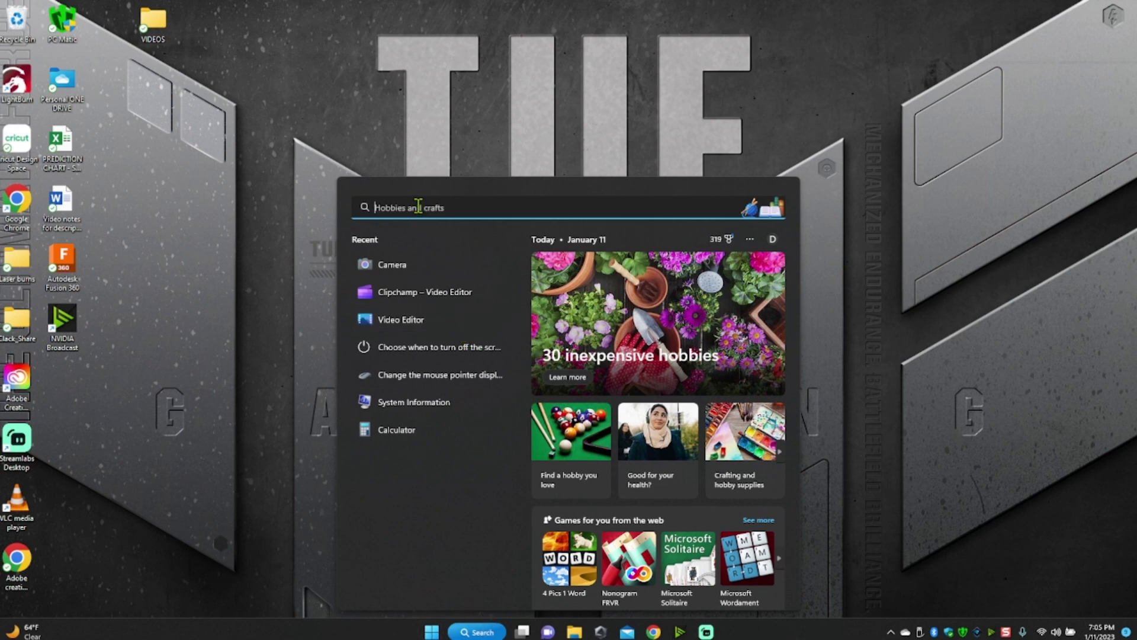
pyautogui.write('settings')
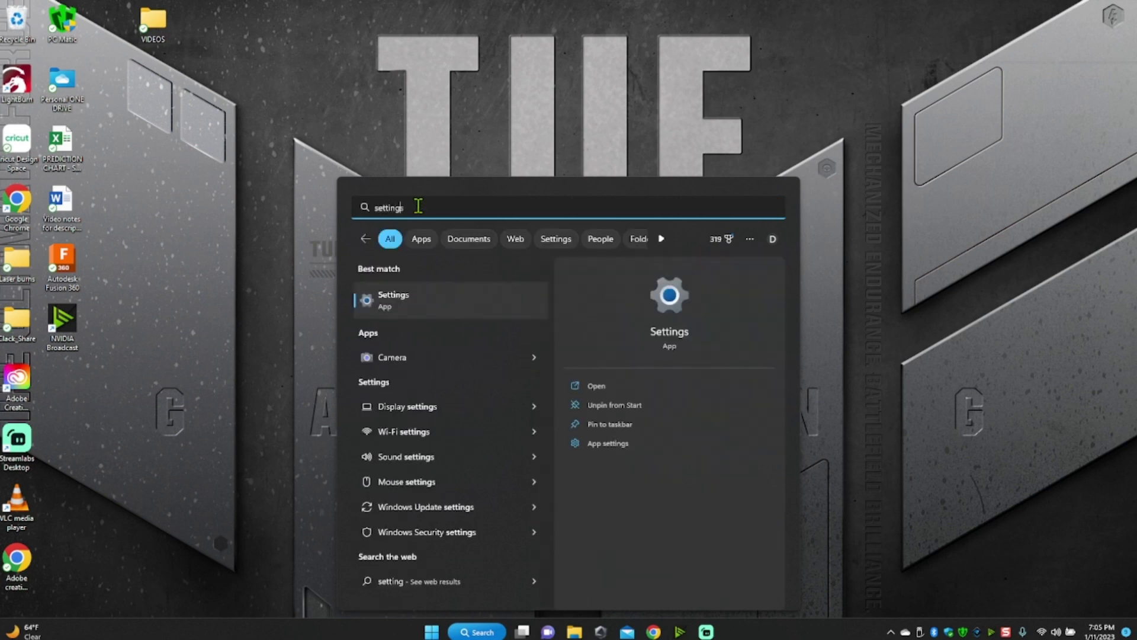
pyautogui.click(394, 298)
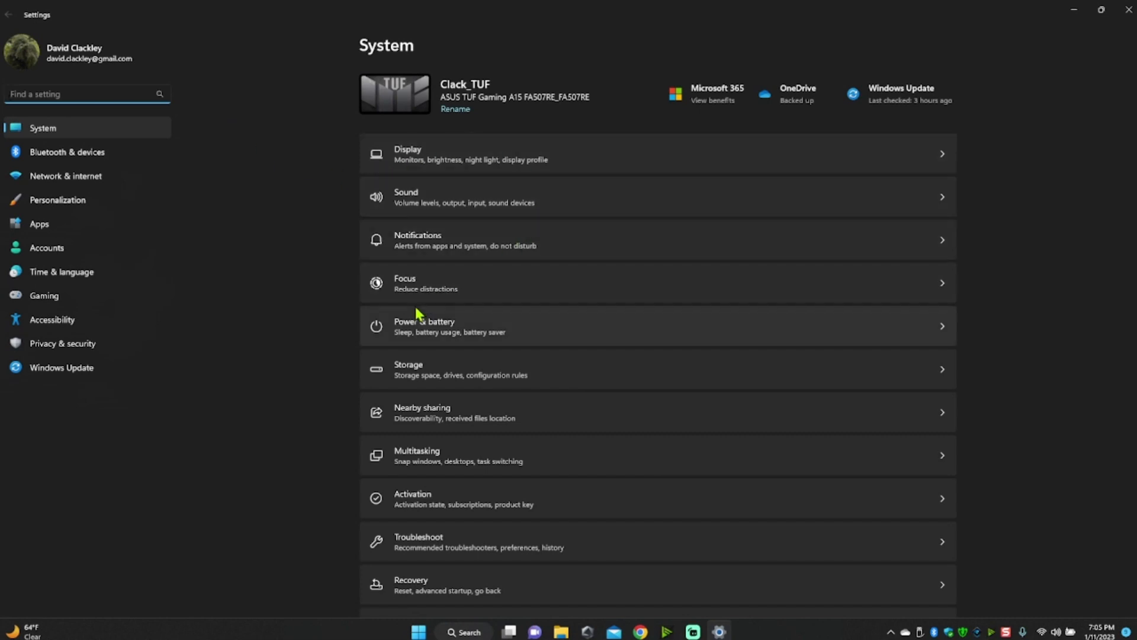
pyautogui.click(424, 329)
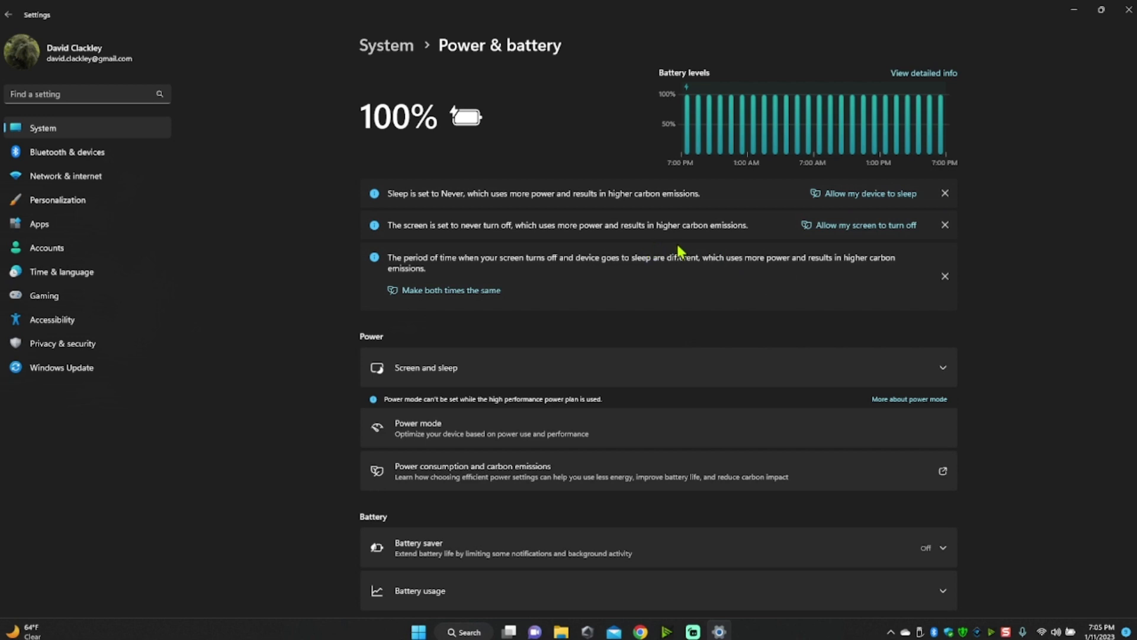
# - Look over the energy recommendations and expand Screen and sleep to review its timeouts
pyautogui.scroll(-3, 697, 248)
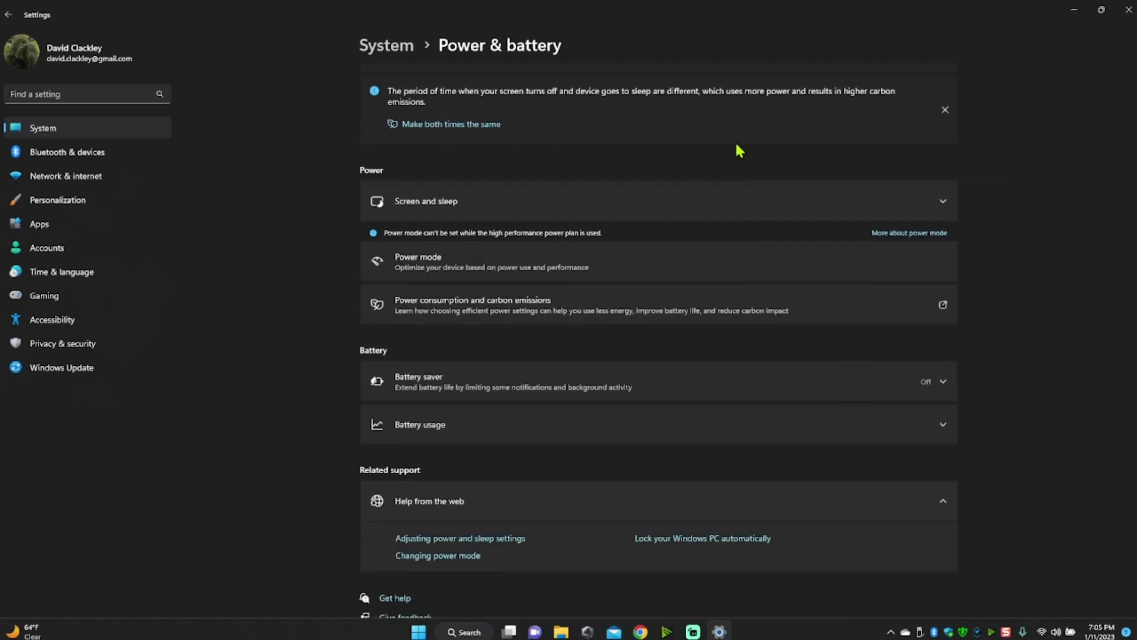
pyautogui.scroll(3, 687, 128)
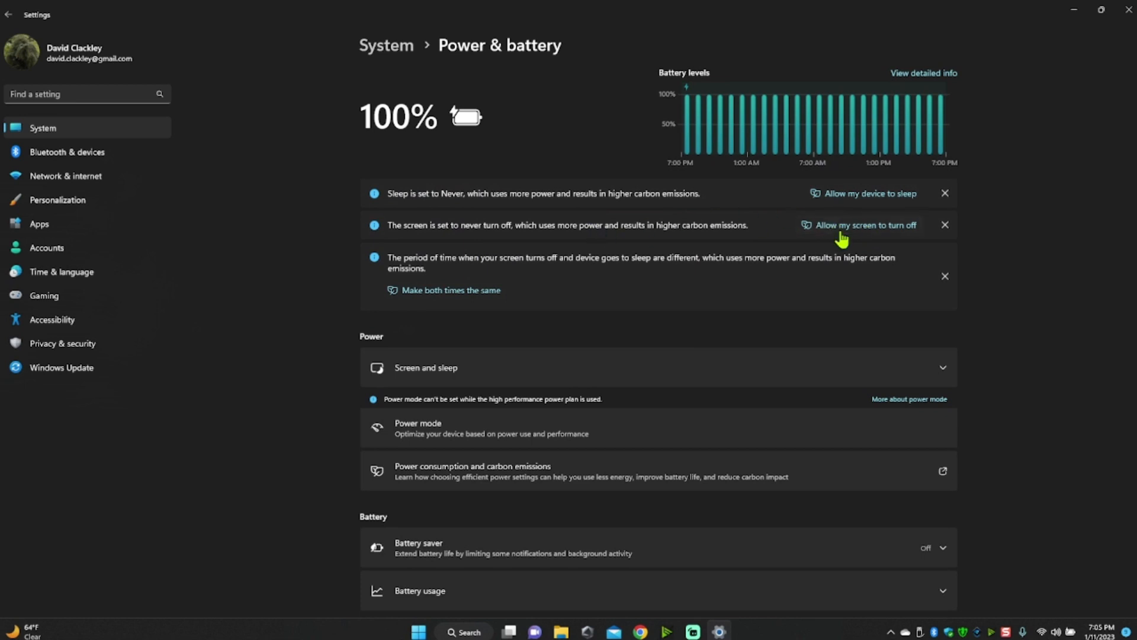
pyautogui.scroll(-3, 702, 334)
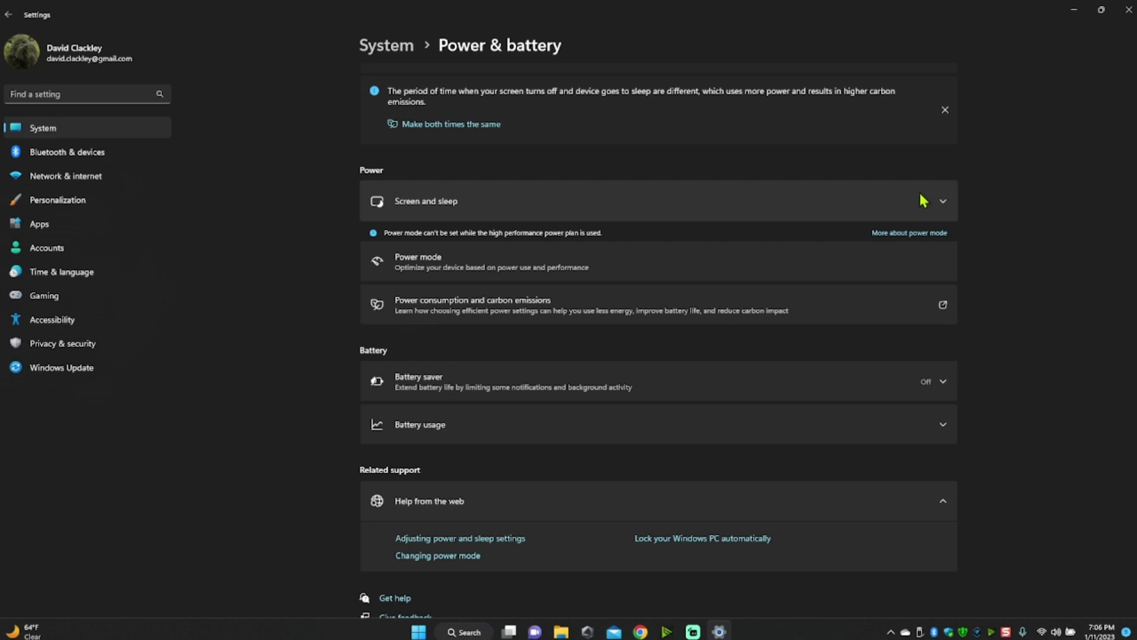
pyautogui.click(943, 201)
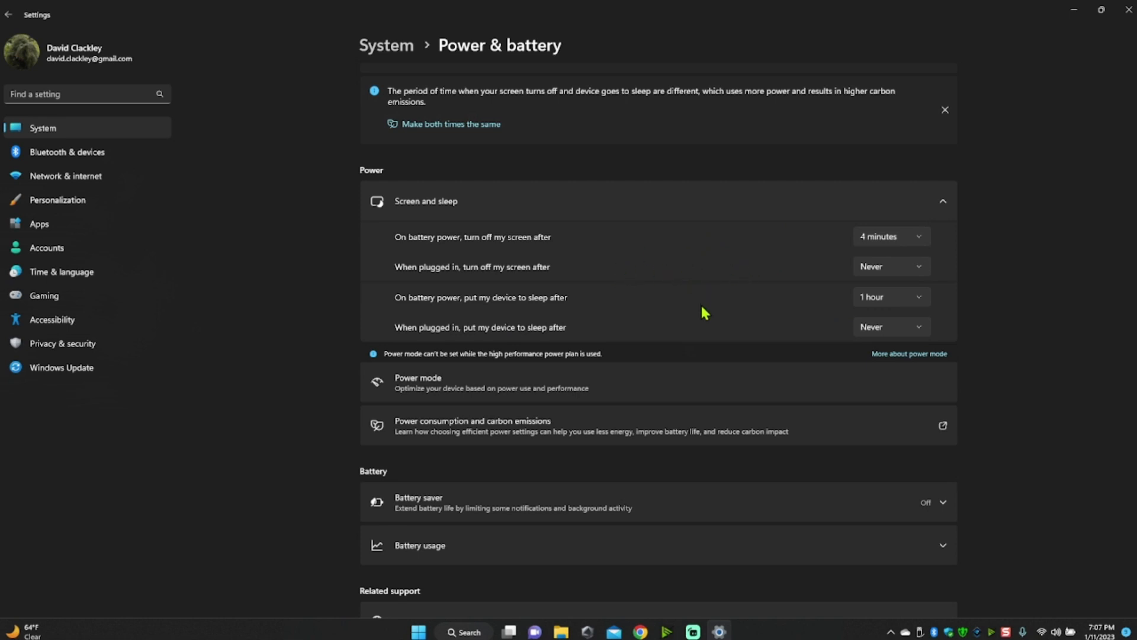
# - Review the Battery saver options, collapse them, and look over the rest of the Power & battery page
pyautogui.scroll(-3, 640, 347)
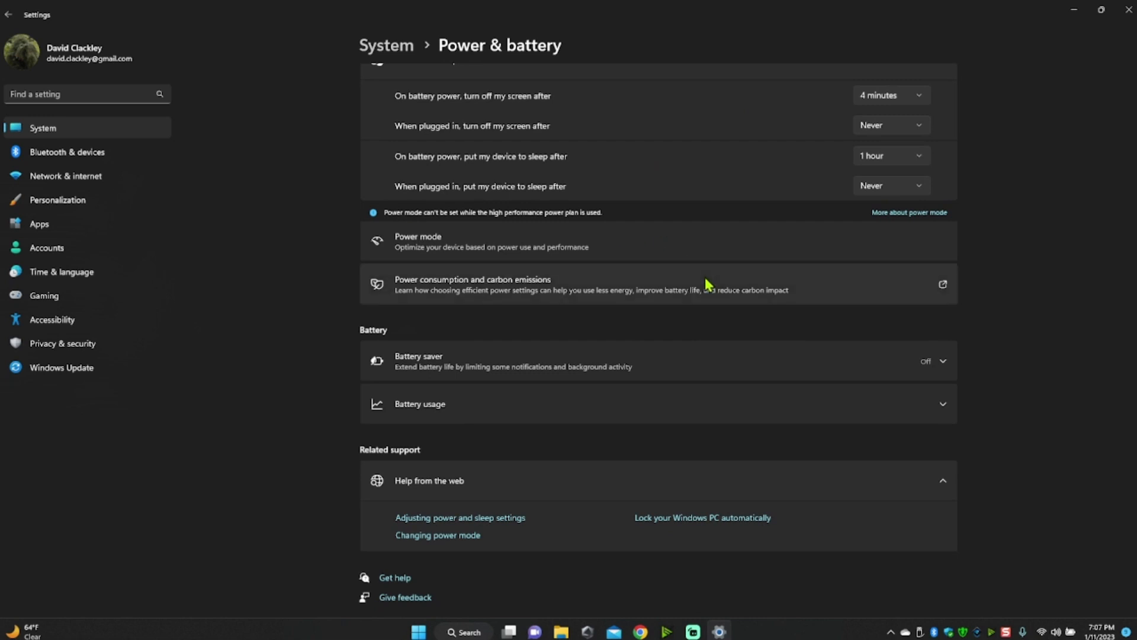
pyautogui.click(941, 365)
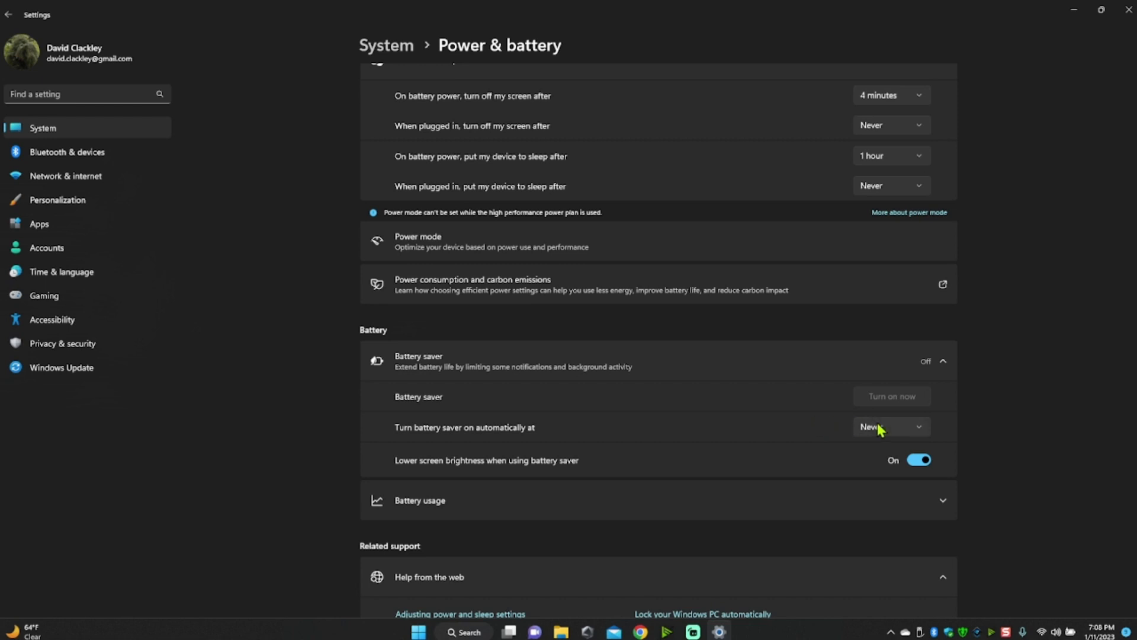
pyautogui.click(943, 361)
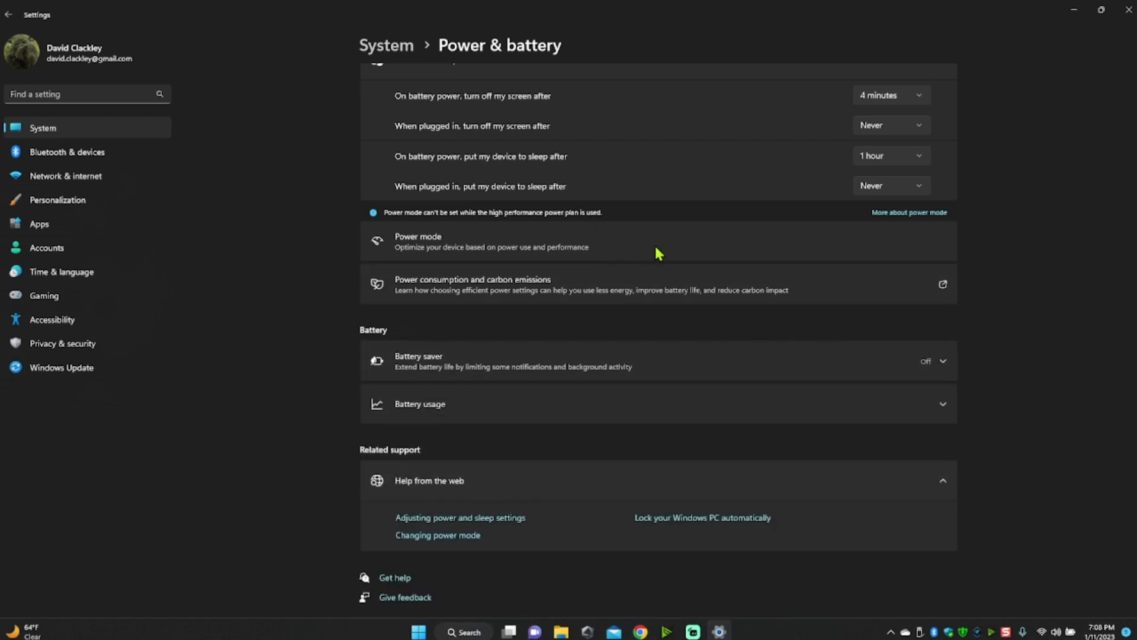
pyautogui.scroll(5, 658, 254)
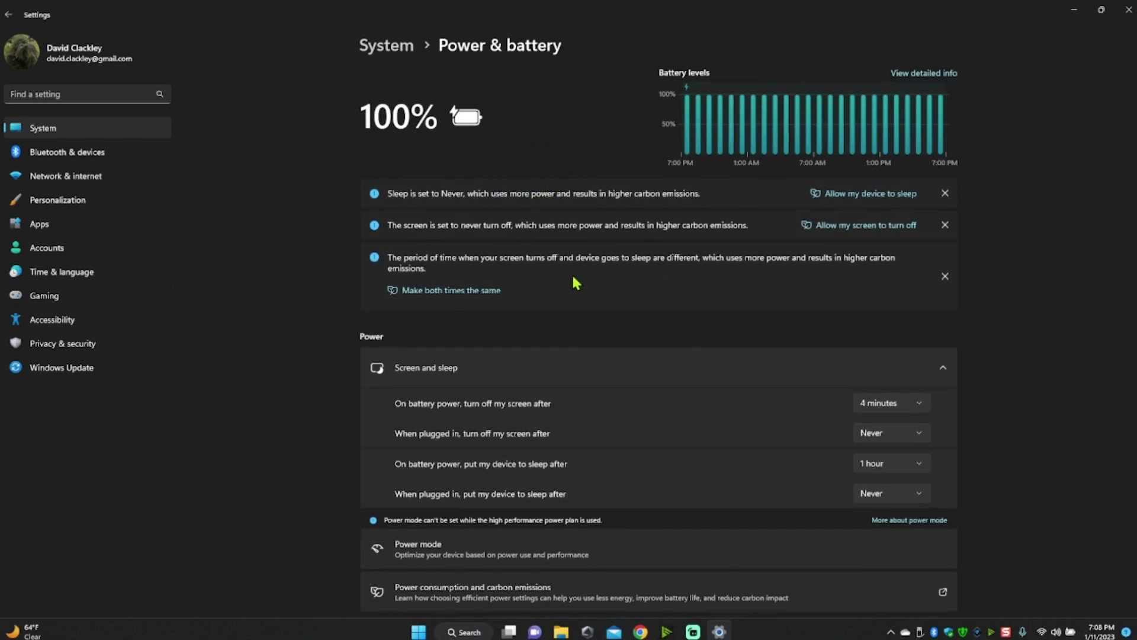
pyautogui.scroll(-4, 581, 281)
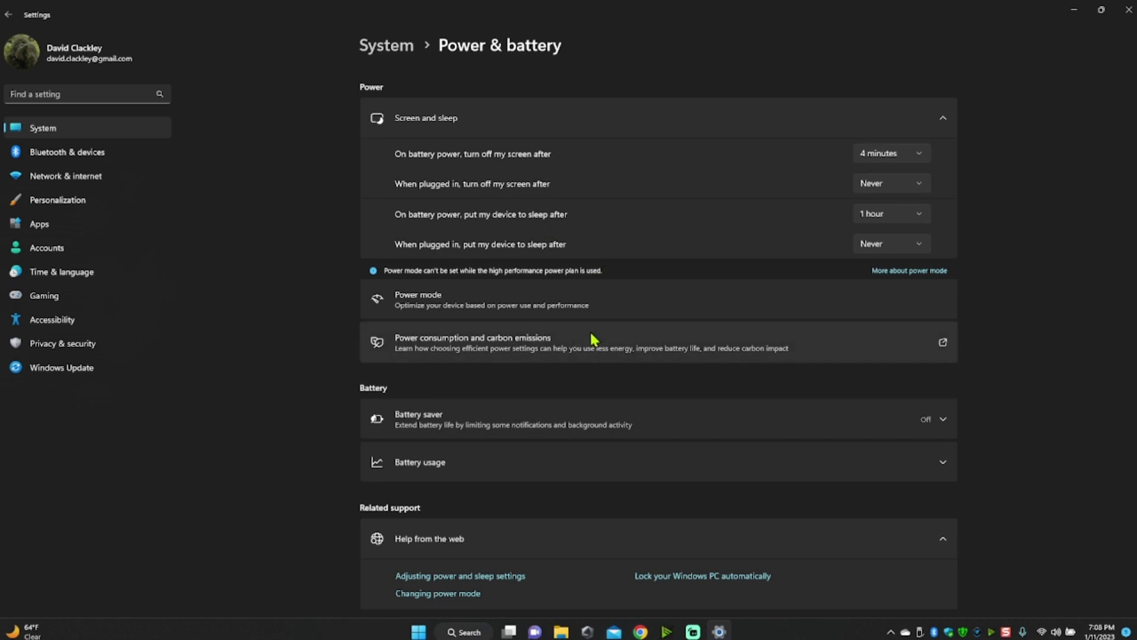
pyautogui.scroll(-1, 572, 326)
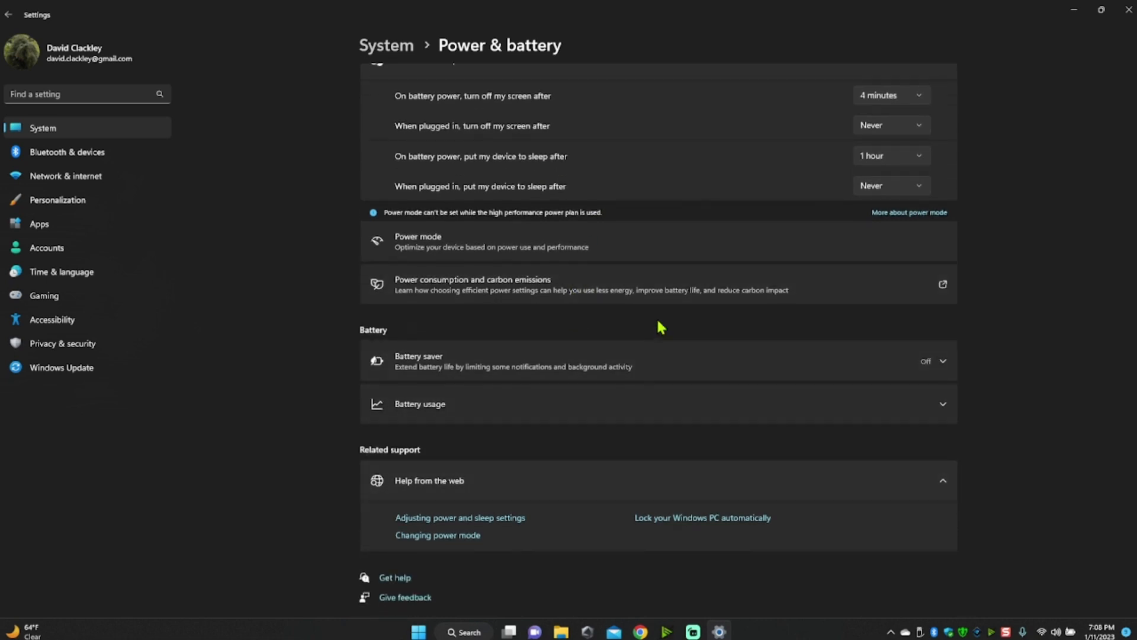
pyautogui.scroll(5, 663, 320)
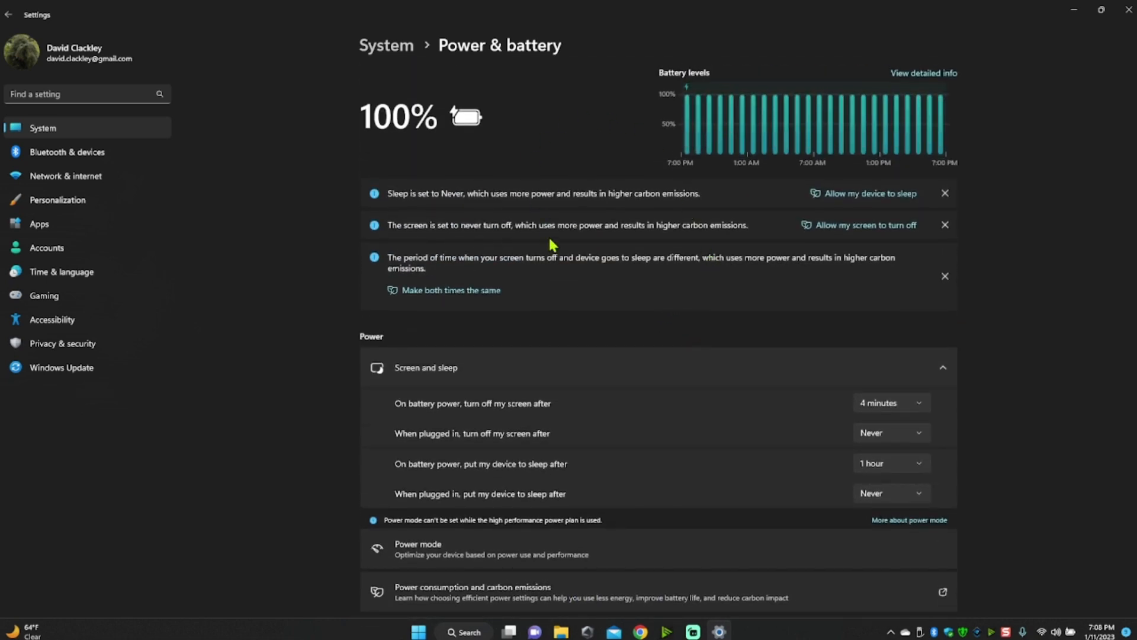
pyautogui.scroll(-4, 586, 310)
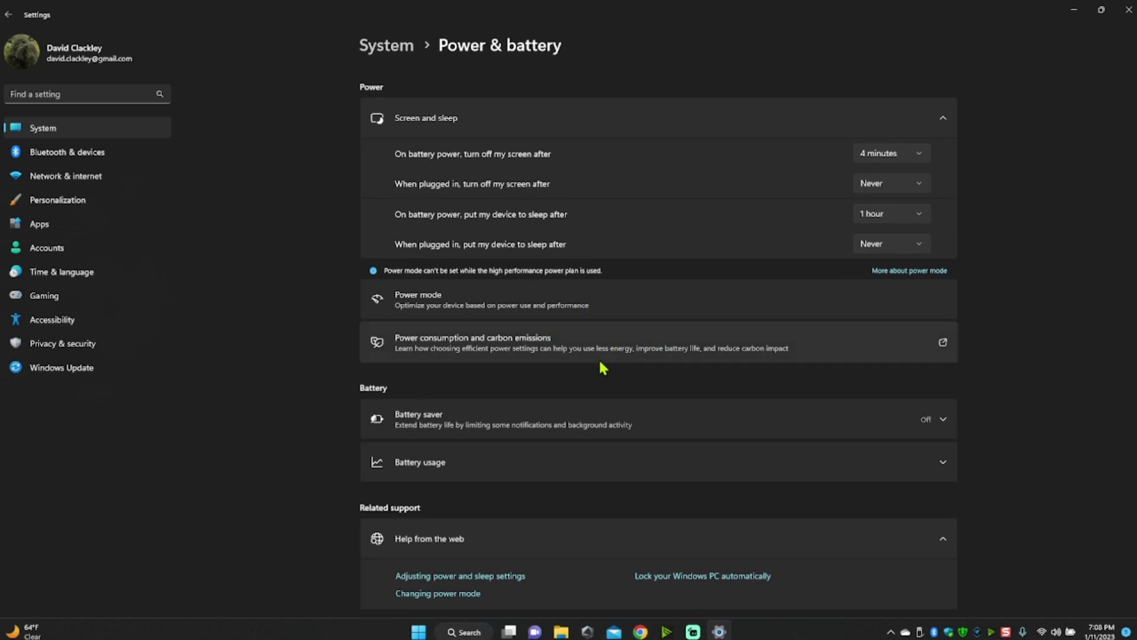
# - Search the settings for "usb" and open the USB settings page to check USB battery saver
pyautogui.click(89, 96)
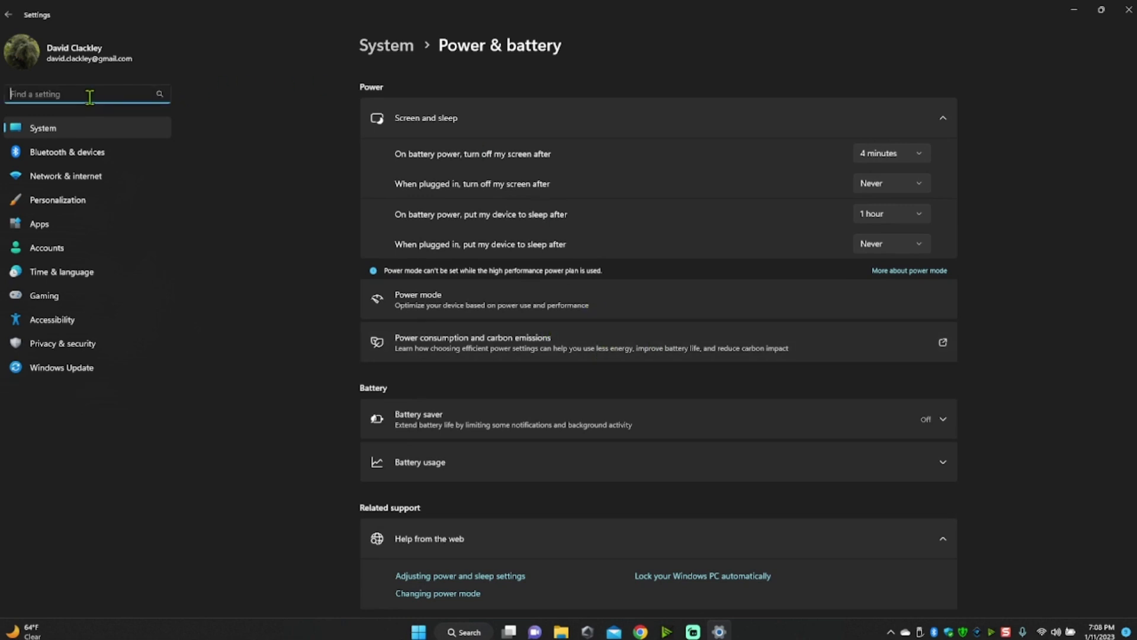
pyautogui.write('usb')
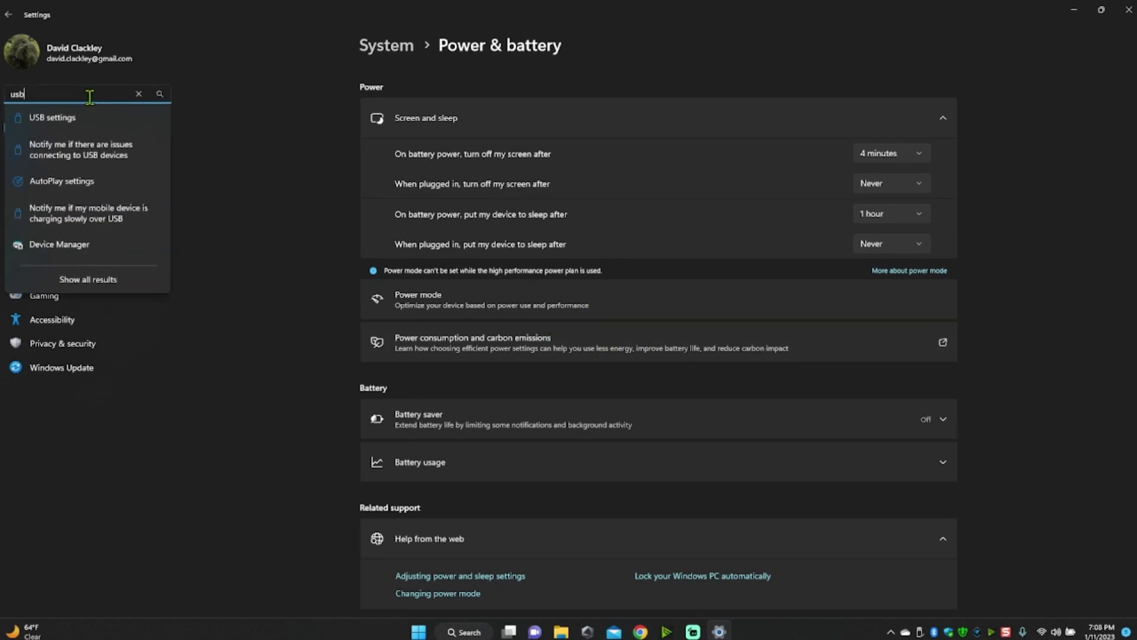
pyautogui.click(53, 121)
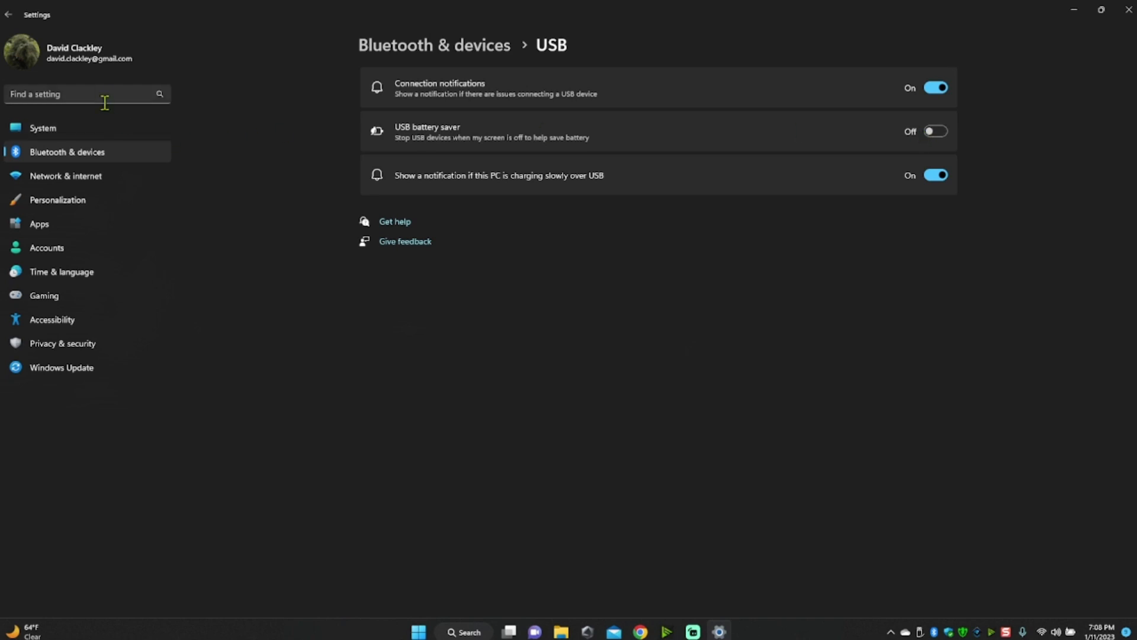
# - Search the settings for "power", open Power, sleep, and battery settings, and expand Screen and sleep
pyautogui.click(89, 93)
pyautogui.write('power')
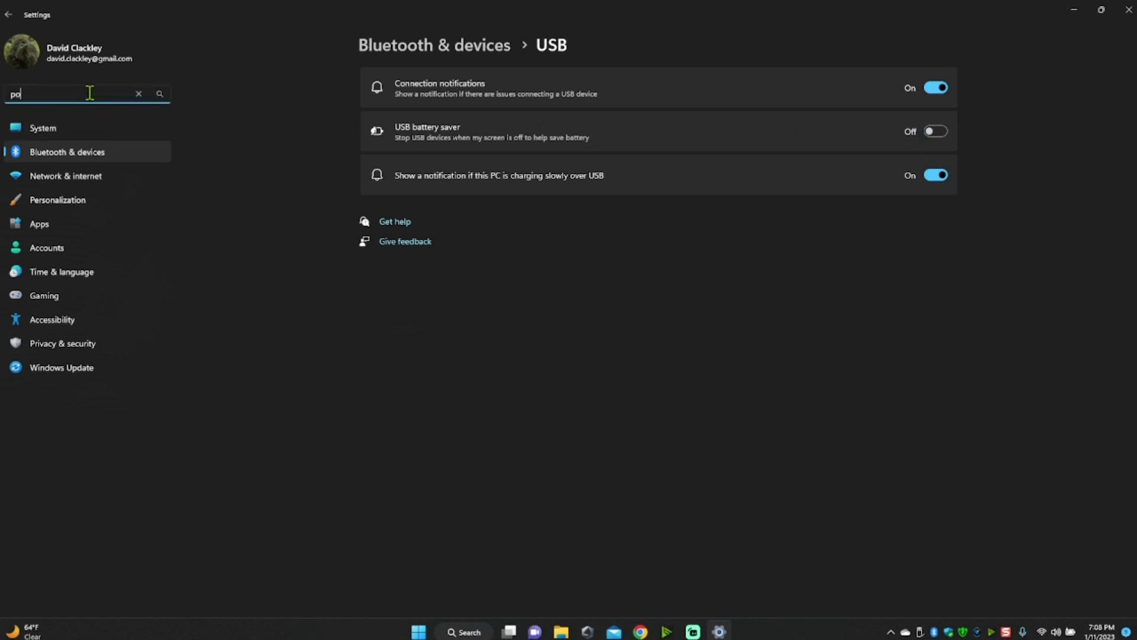
pyautogui.press('Return')
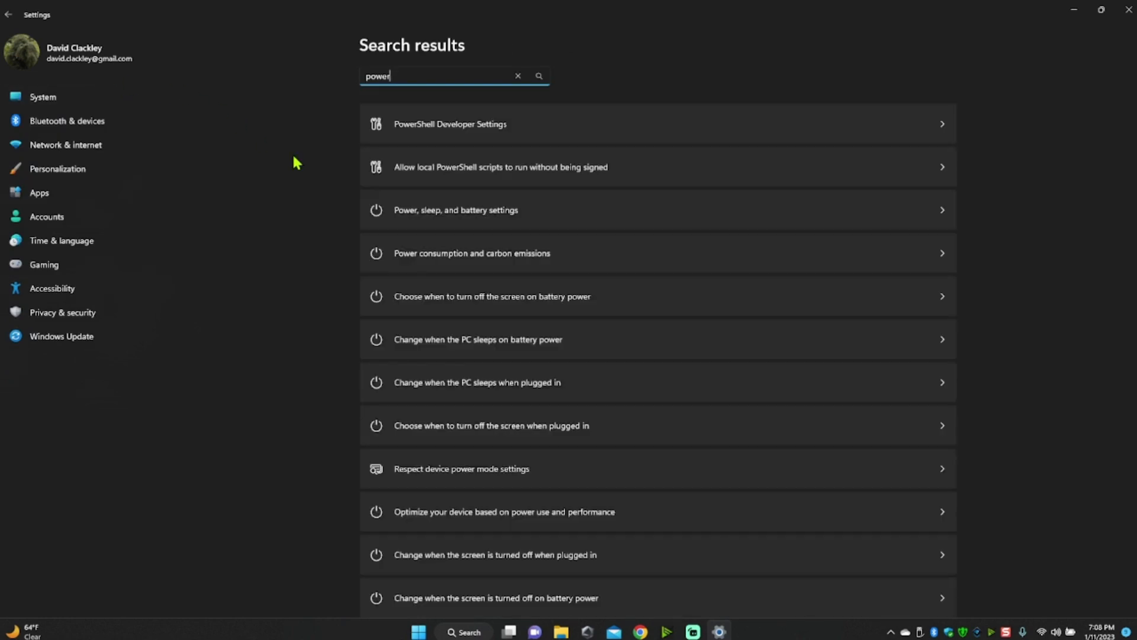
pyautogui.click(453, 228)
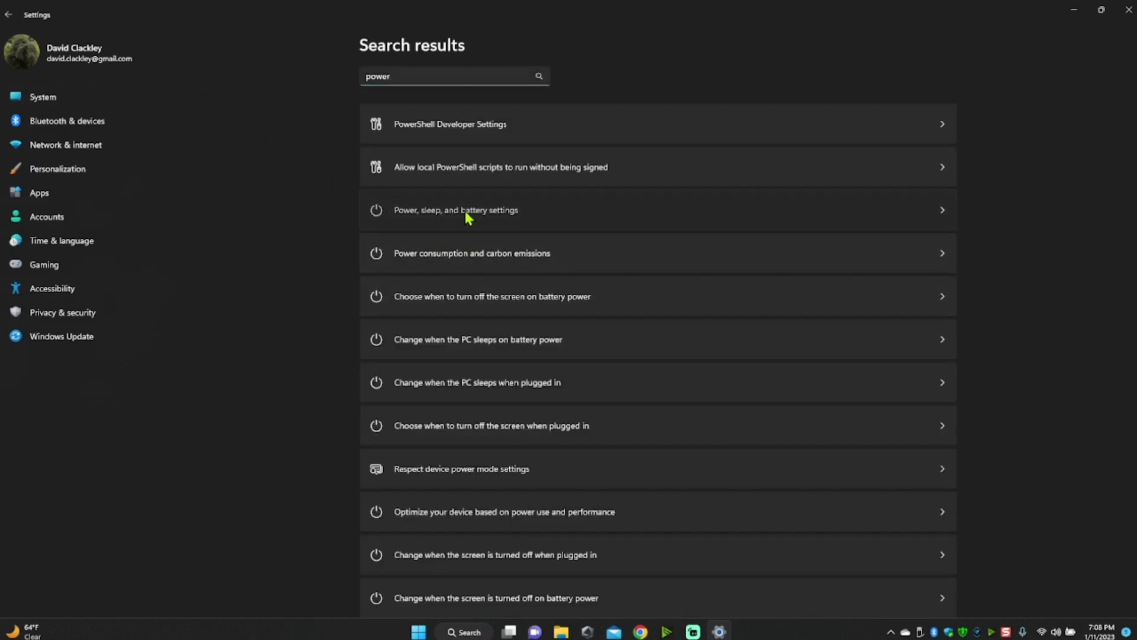
pyautogui.scroll(-3, 543, 263)
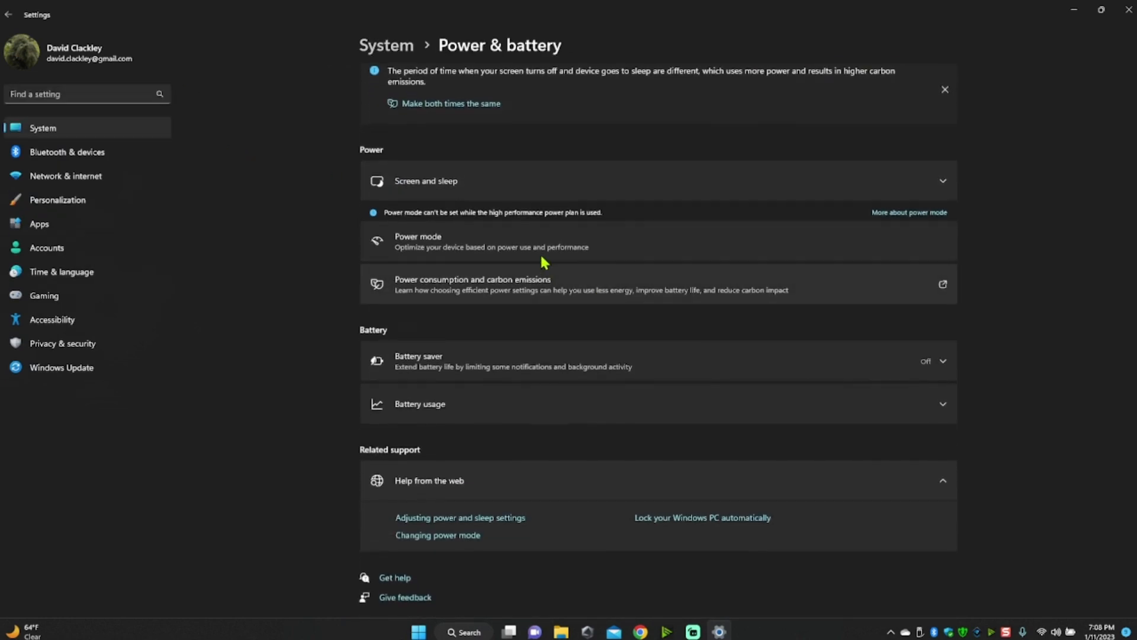
pyautogui.click(664, 182)
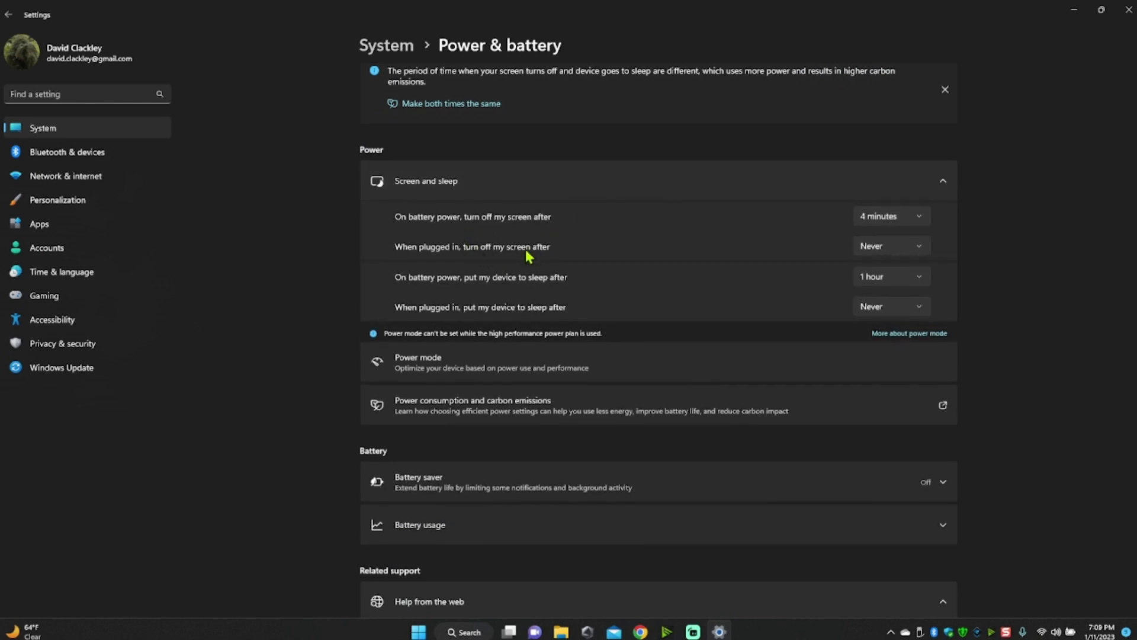
# - View the available times for turning off the screen when plugged in, and collapse Screen and sleep
pyautogui.click(910, 246)
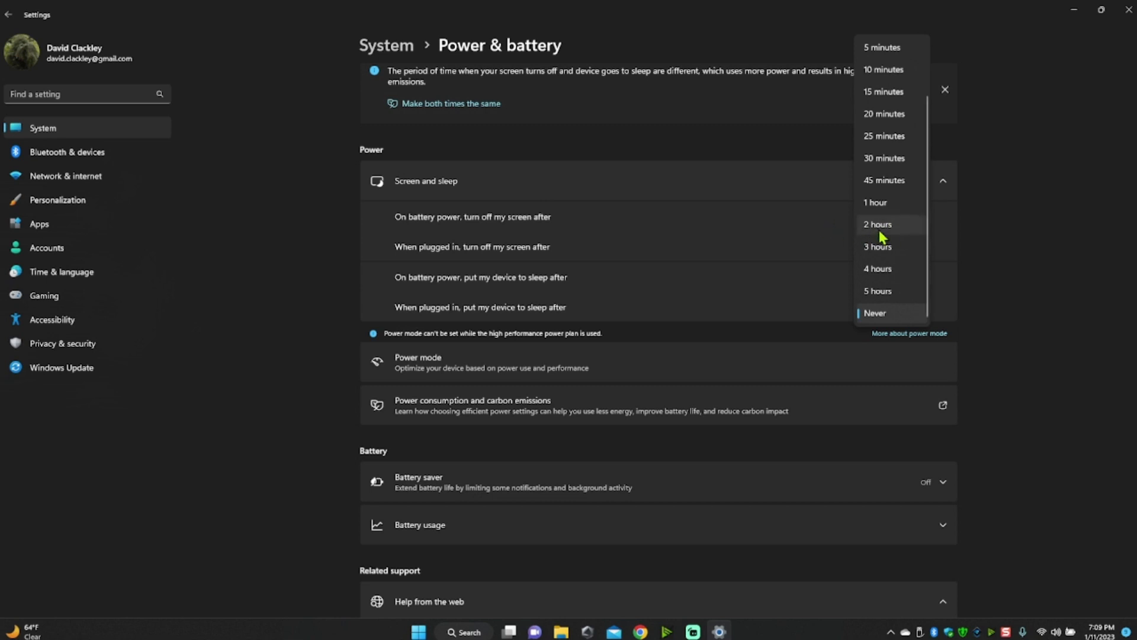
pyautogui.click(943, 179)
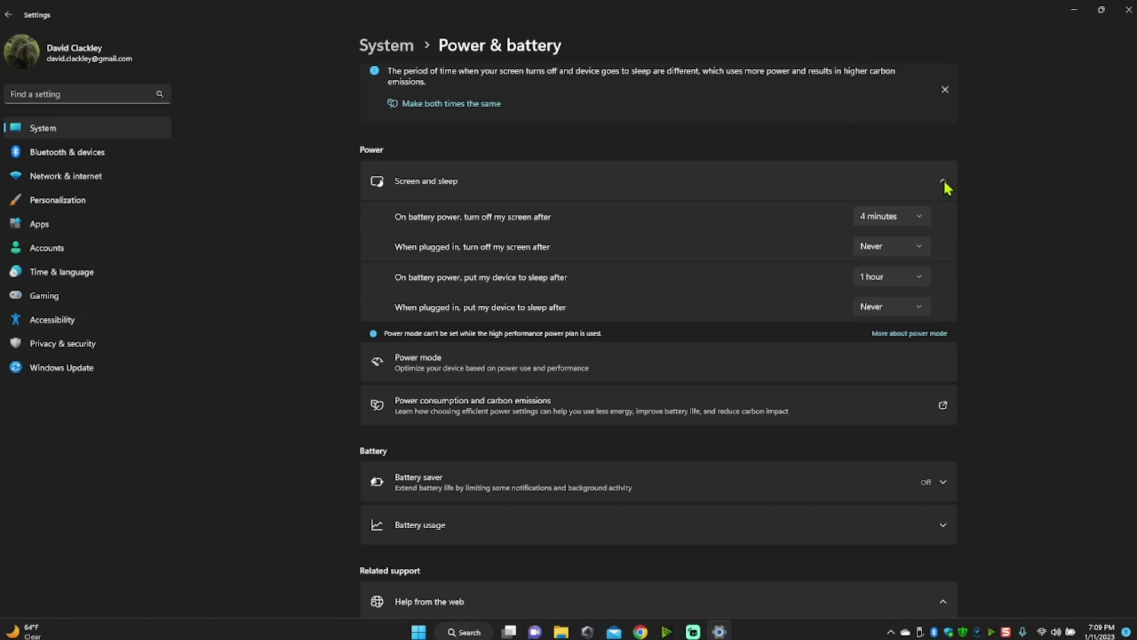
pyautogui.click(943, 179)
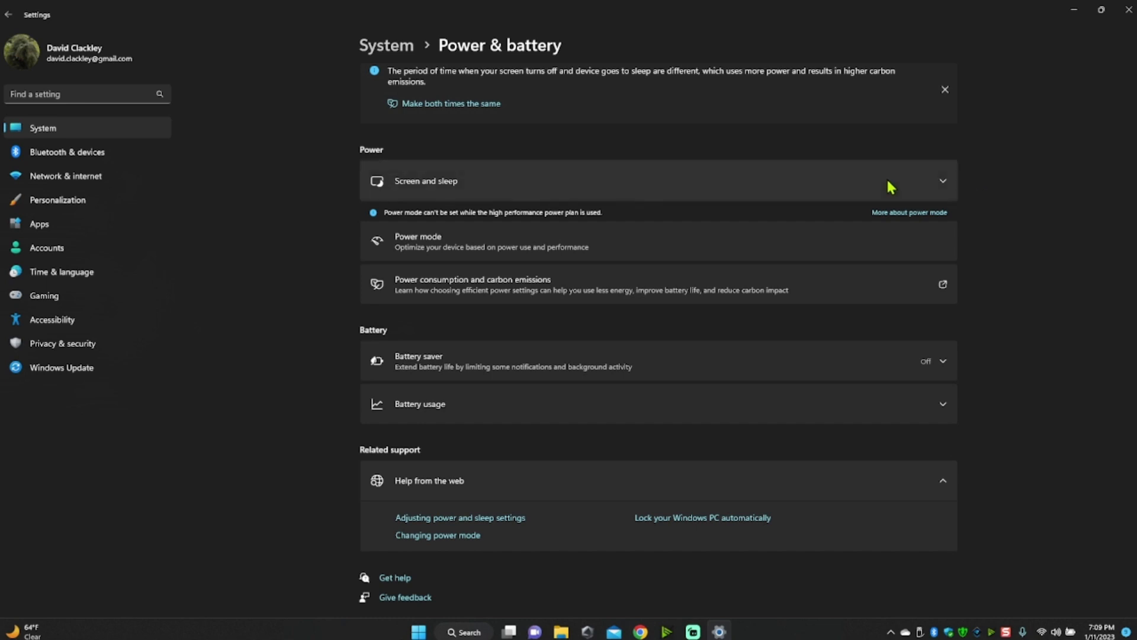
# - Dismiss the three energy recommendations about sleep, screen turn-off and differing times on the Power & battery page
pyautogui.scroll(3, 732, 349)
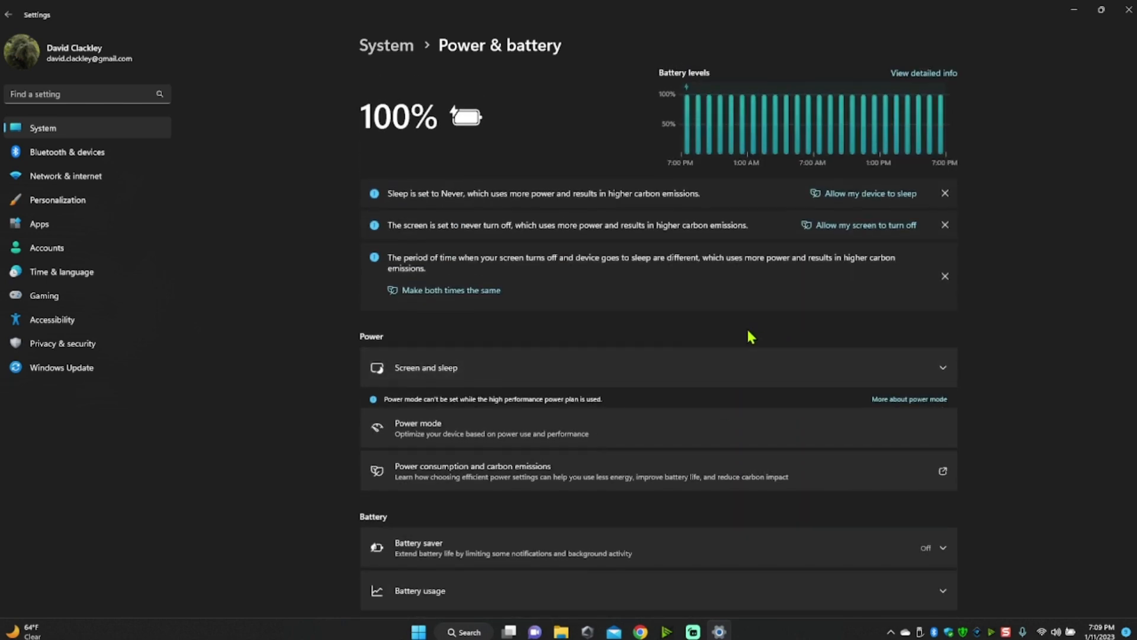
pyautogui.click(945, 194)
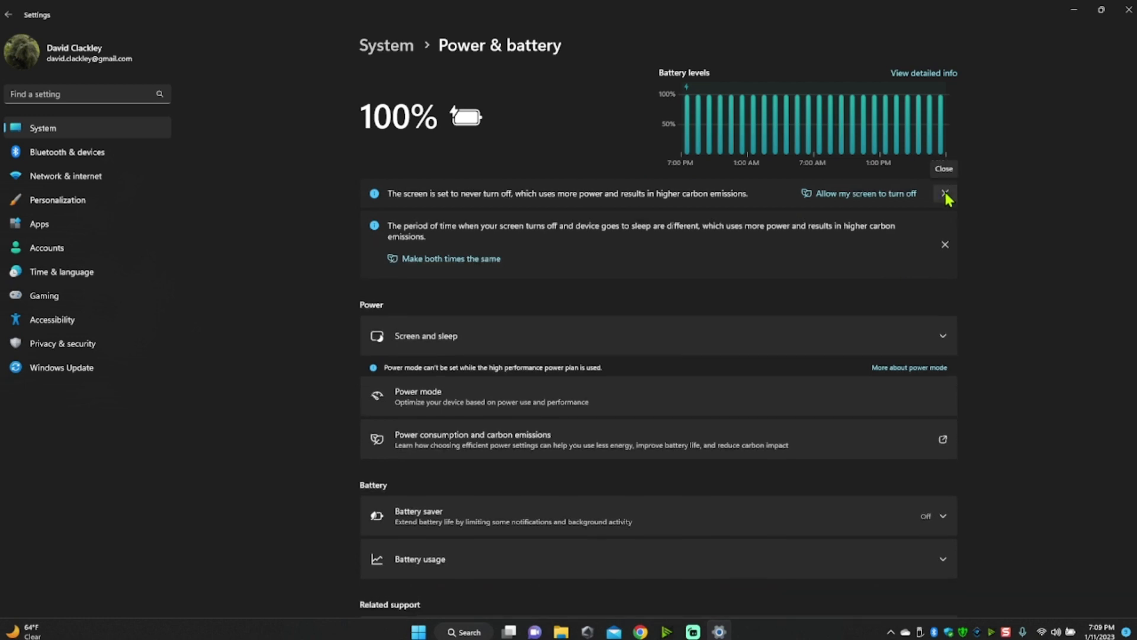
pyautogui.click(946, 196)
pyautogui.click(945, 213)
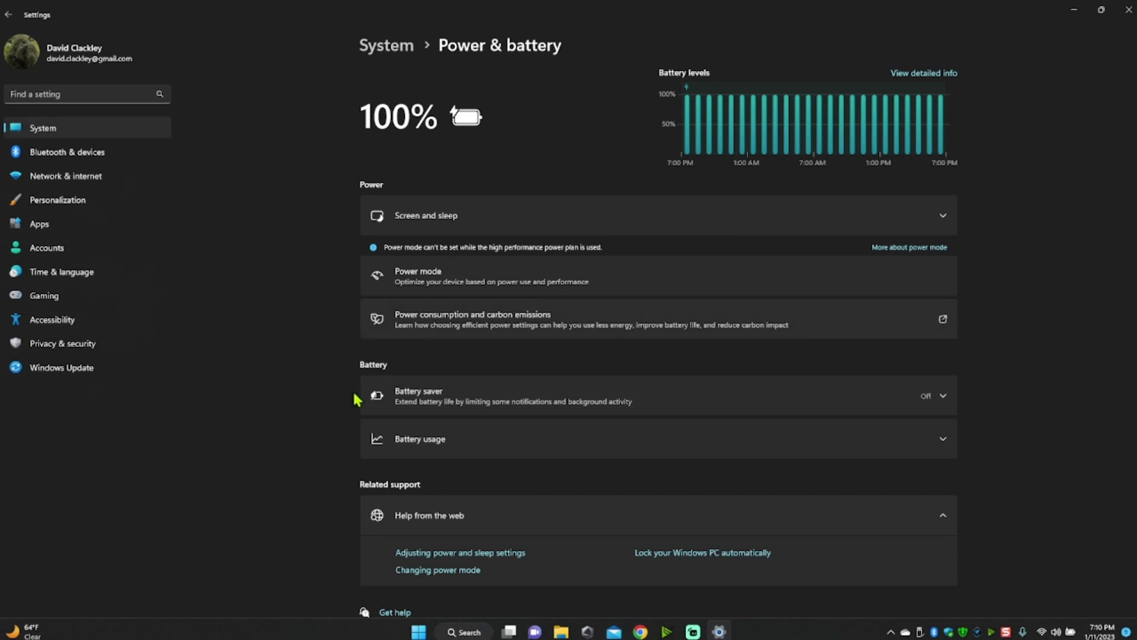
# - Search the settings for "control panel" and open Control Panel
pyautogui.click(61, 94)
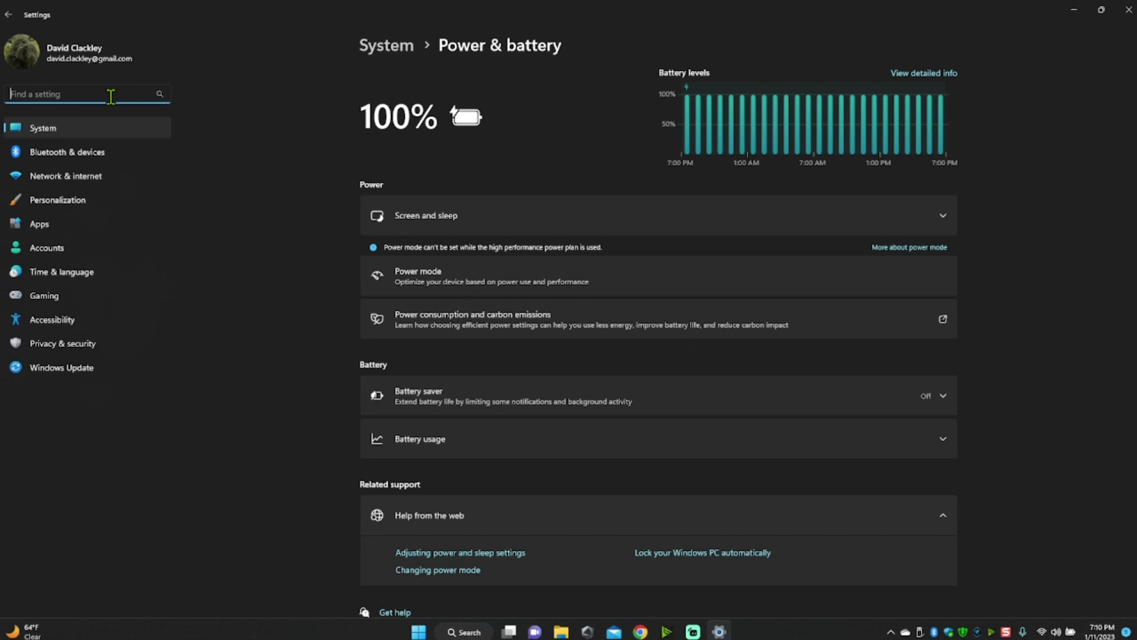
pyautogui.write('control')
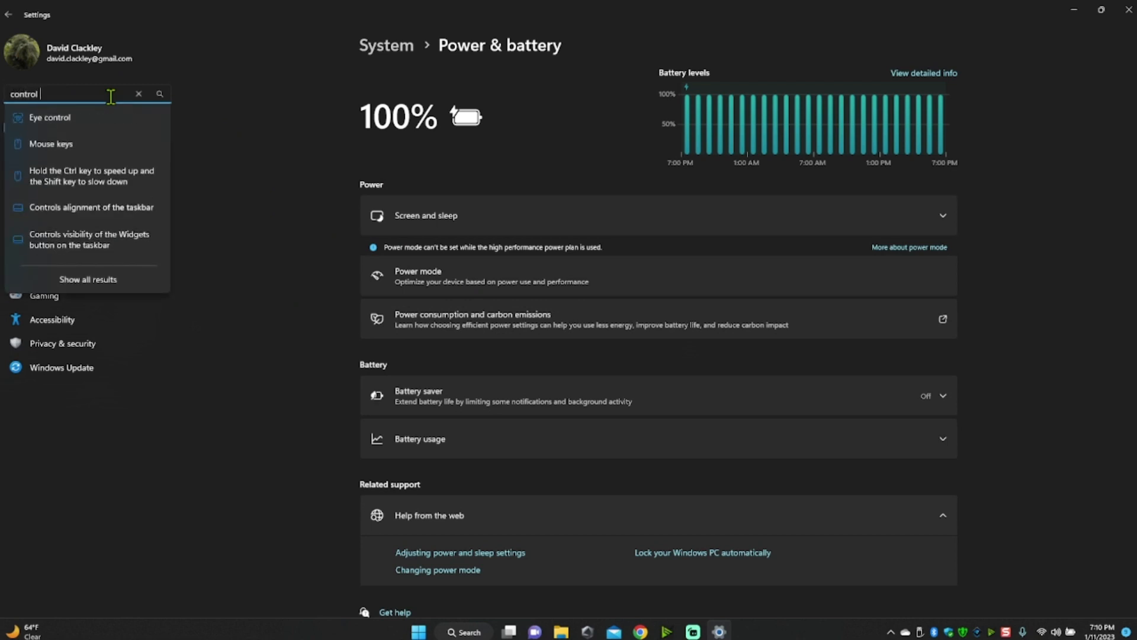
pyautogui.write(' panel')
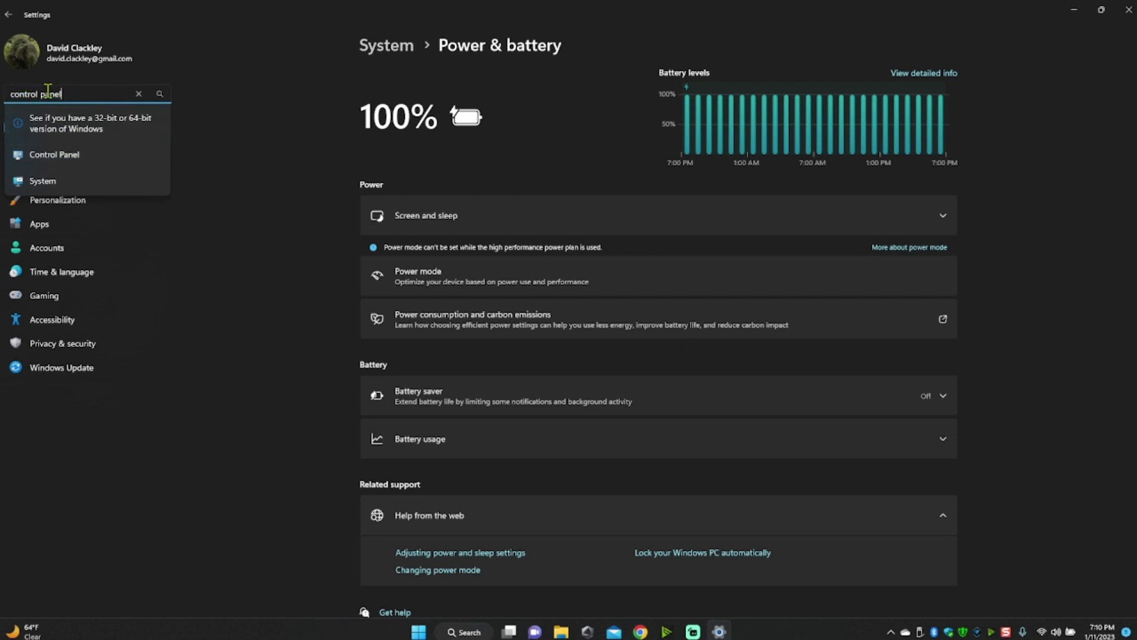
pyautogui.click(55, 155)
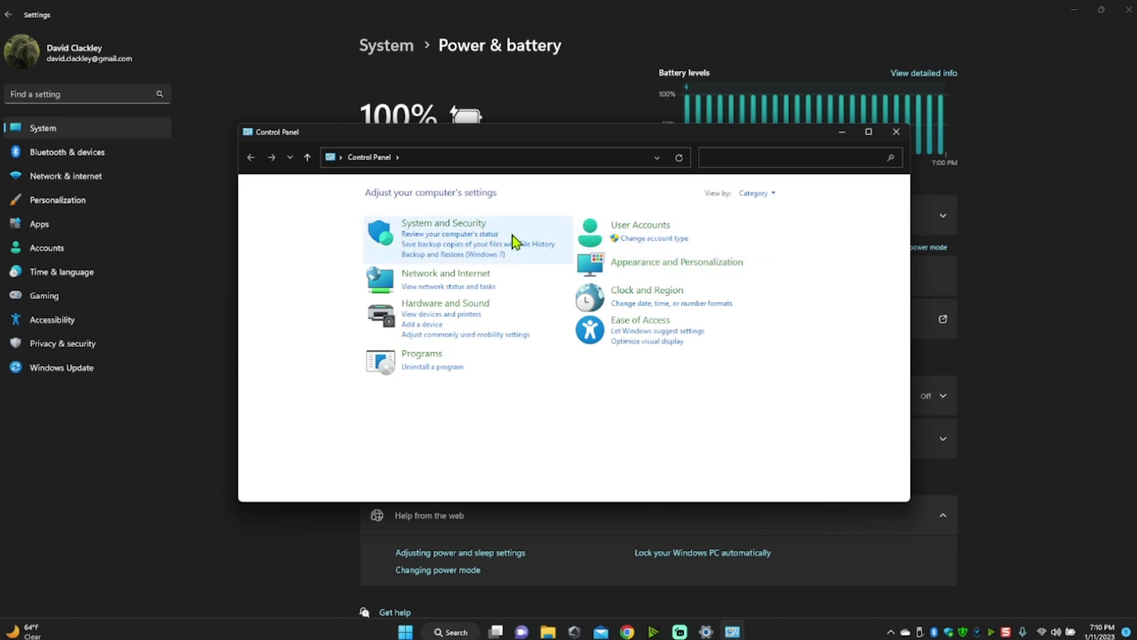
# - Open Power Options under System and Security and review the Performance plan's display and sleep settings
pyautogui.click(427, 225)
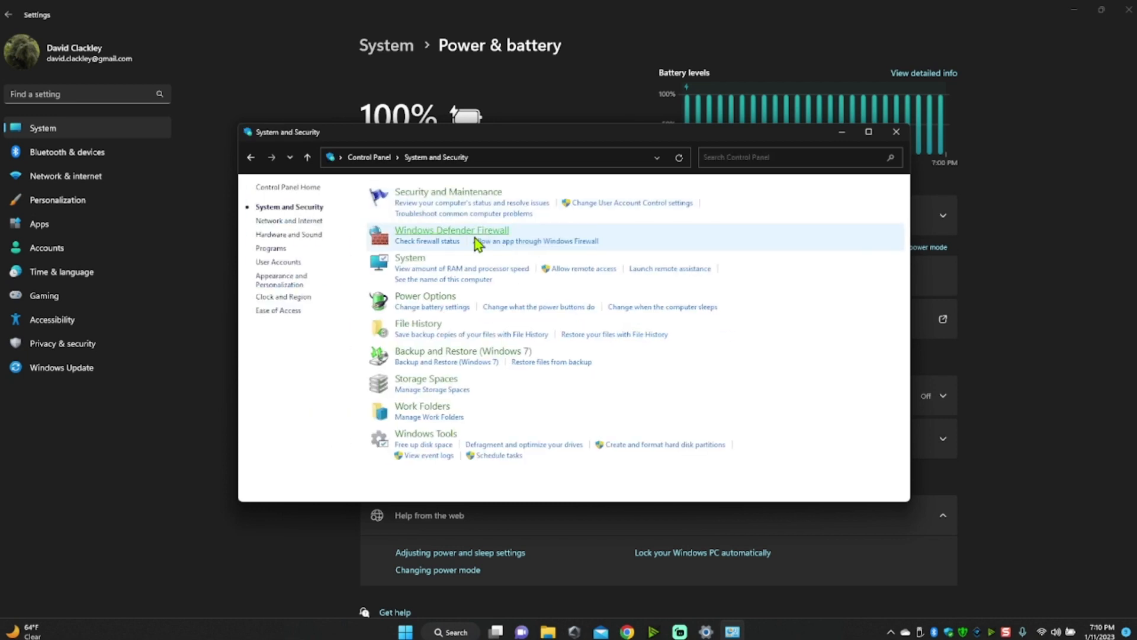
pyautogui.click(432, 297)
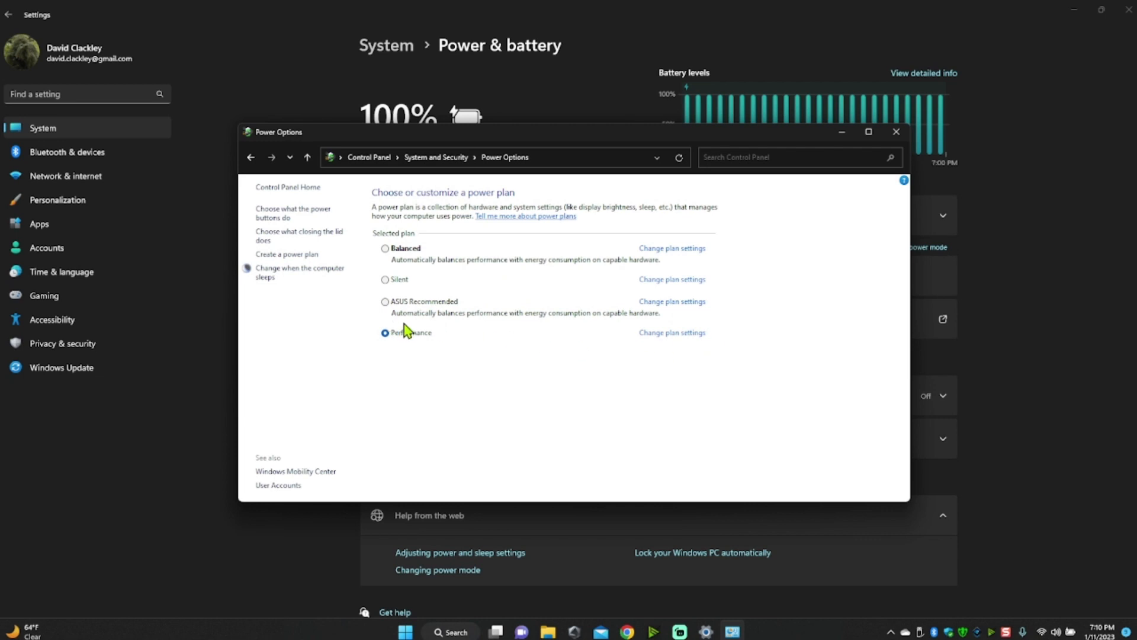
pyautogui.click(693, 334)
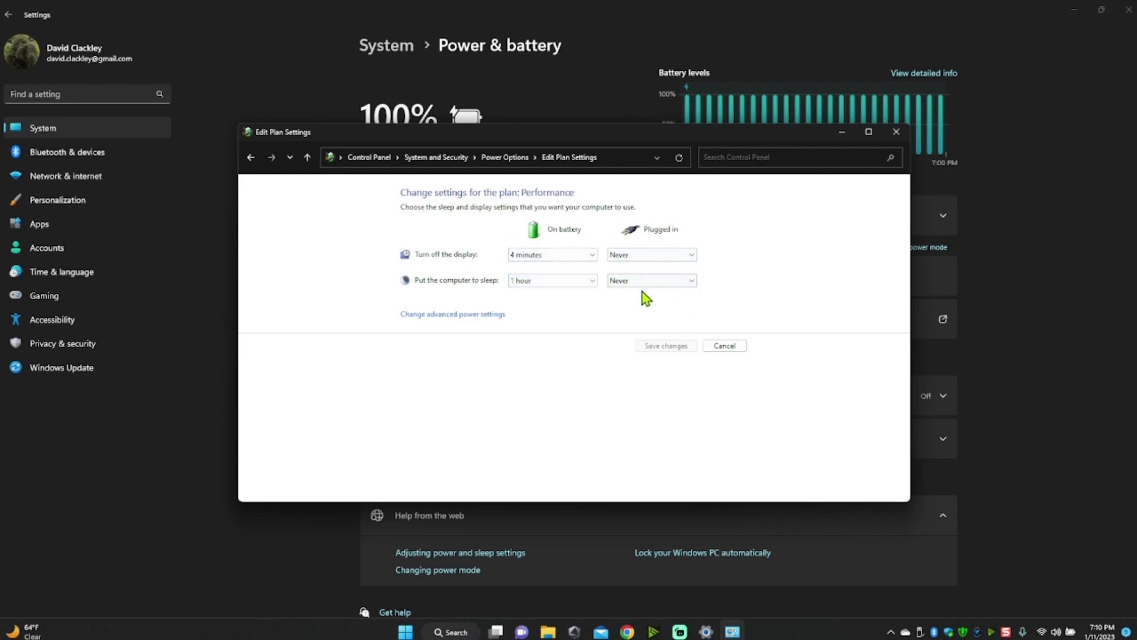
pyautogui.click(251, 157)
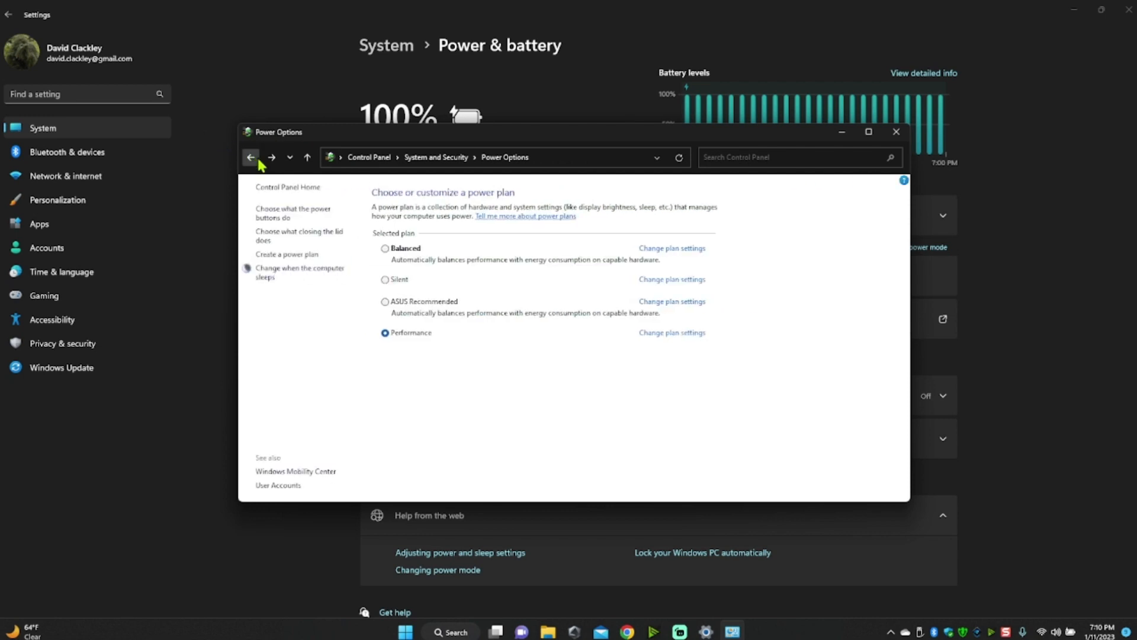
# - Open the lid-closing settings in Power Options, view the plugged-in choices for closing the lid, and close Control Panel
pyautogui.click(294, 237)
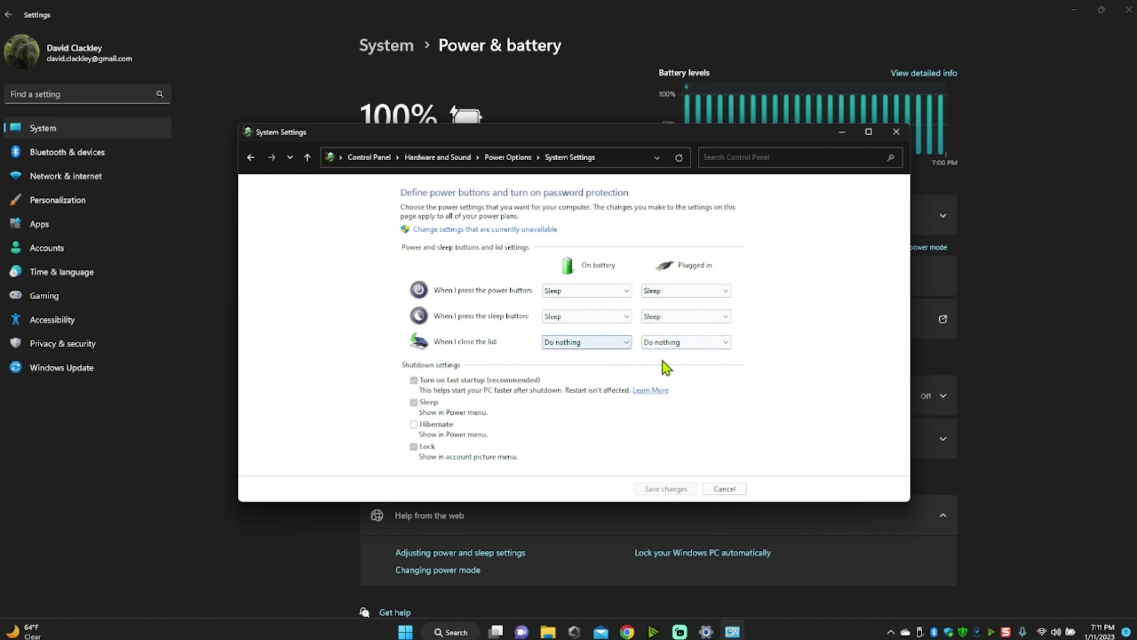
pyautogui.click(723, 342)
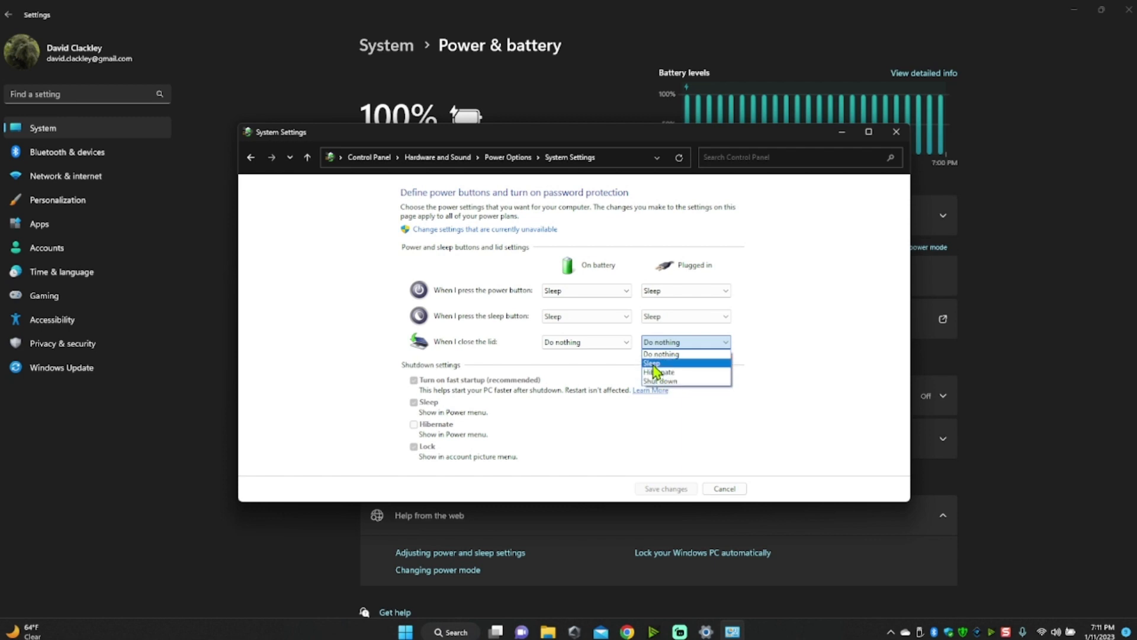
pyautogui.click(761, 323)
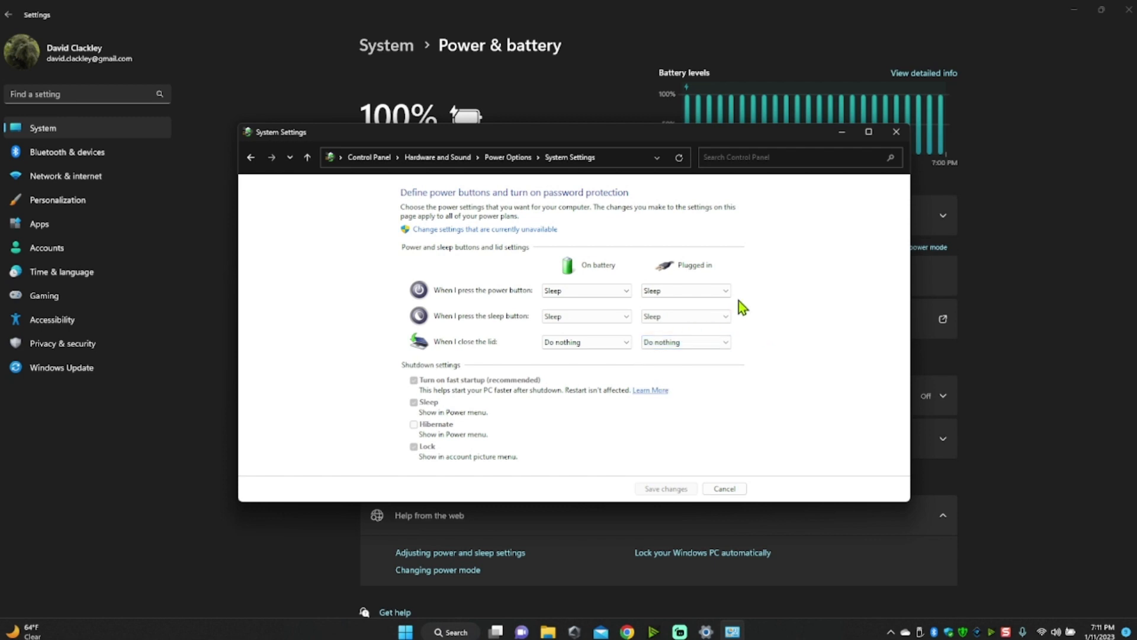
pyautogui.click(896, 131)
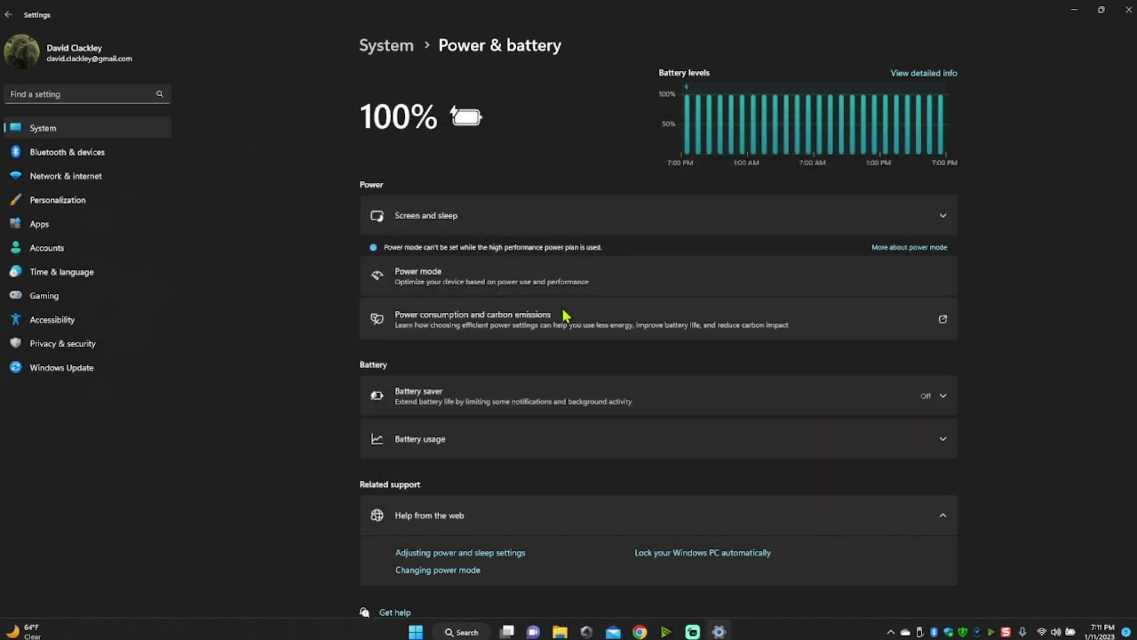
# - Search the settings for "lid", open "Change what closing the lid does" to check it, and close its window
pyautogui.click(88, 94)
pyautogui.write('lid')
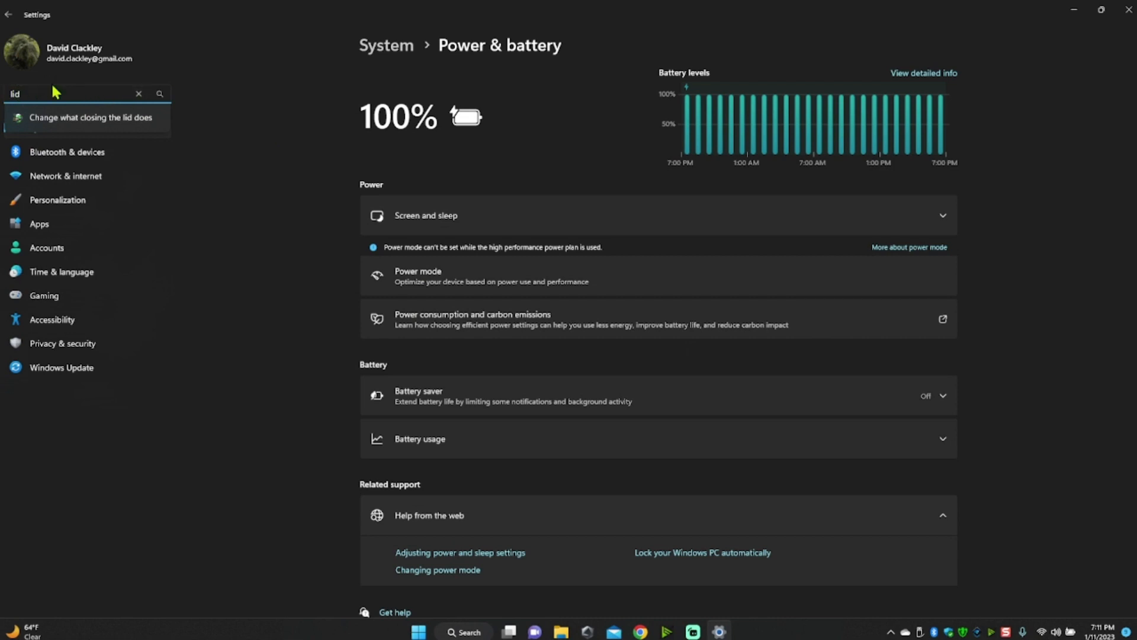
pyautogui.click(70, 122)
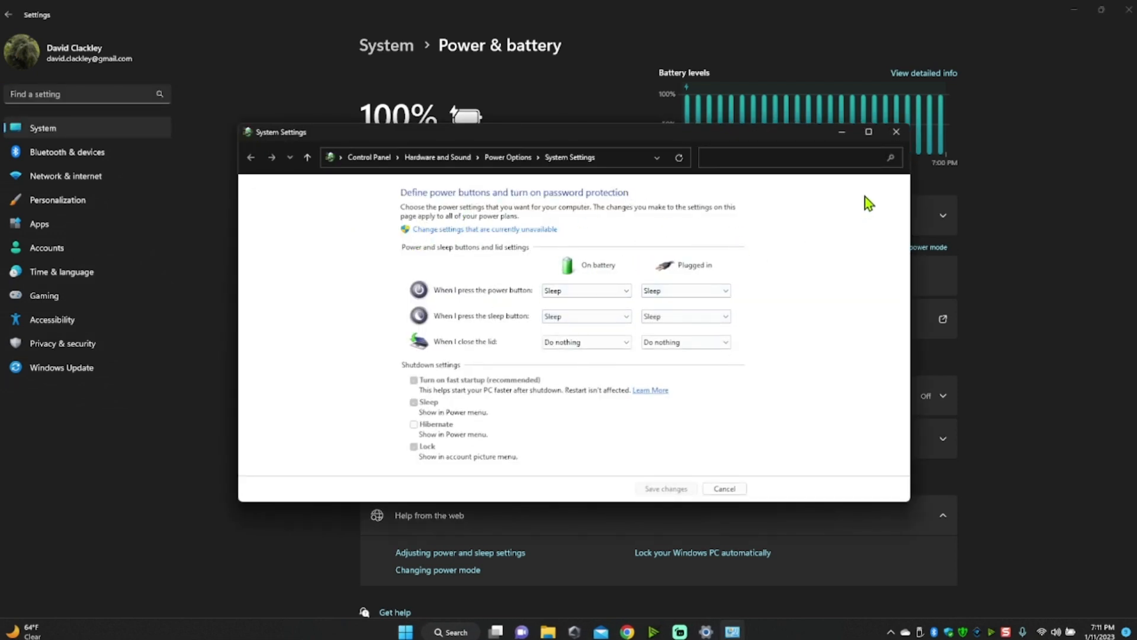
pyautogui.click(896, 140)
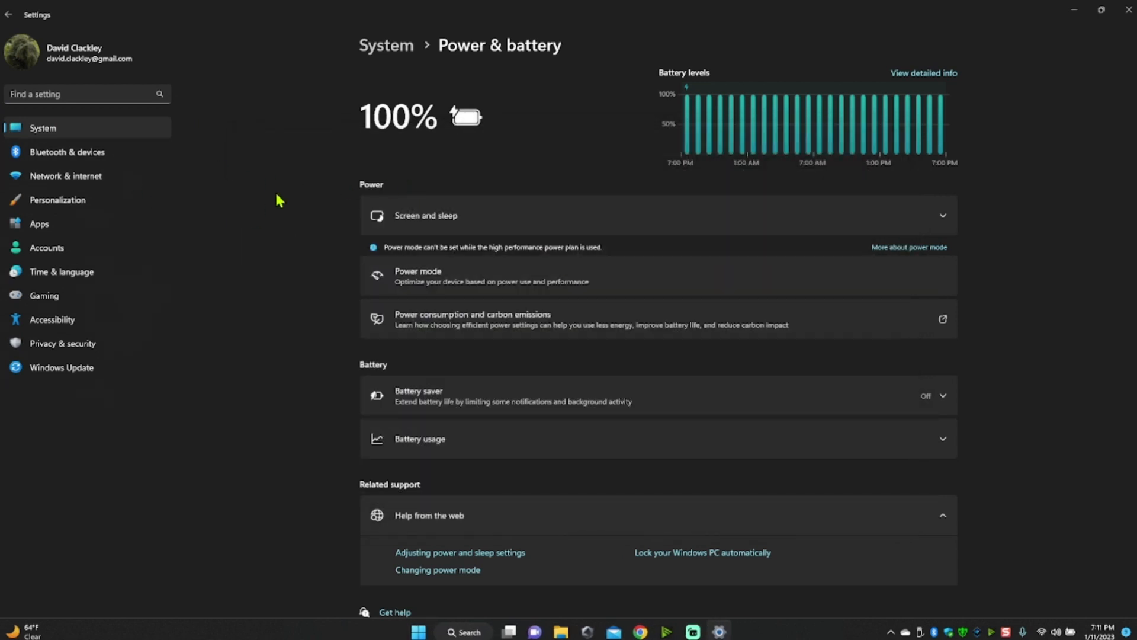
# - Go back through the previously visited settings pages and close the Settings window
pyautogui.scroll(-1, 302, 297)
pyautogui.scroll(1, 305, 299)
pyautogui.click(9, 16)
pyautogui.click(9, 16)
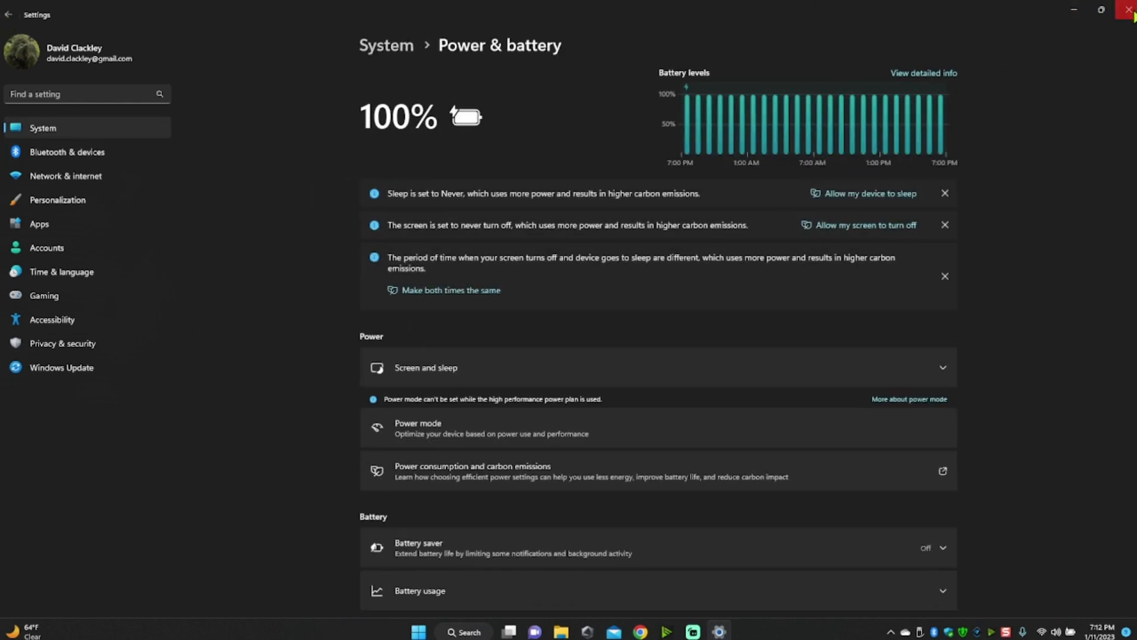
pyautogui.click(1129, 9)
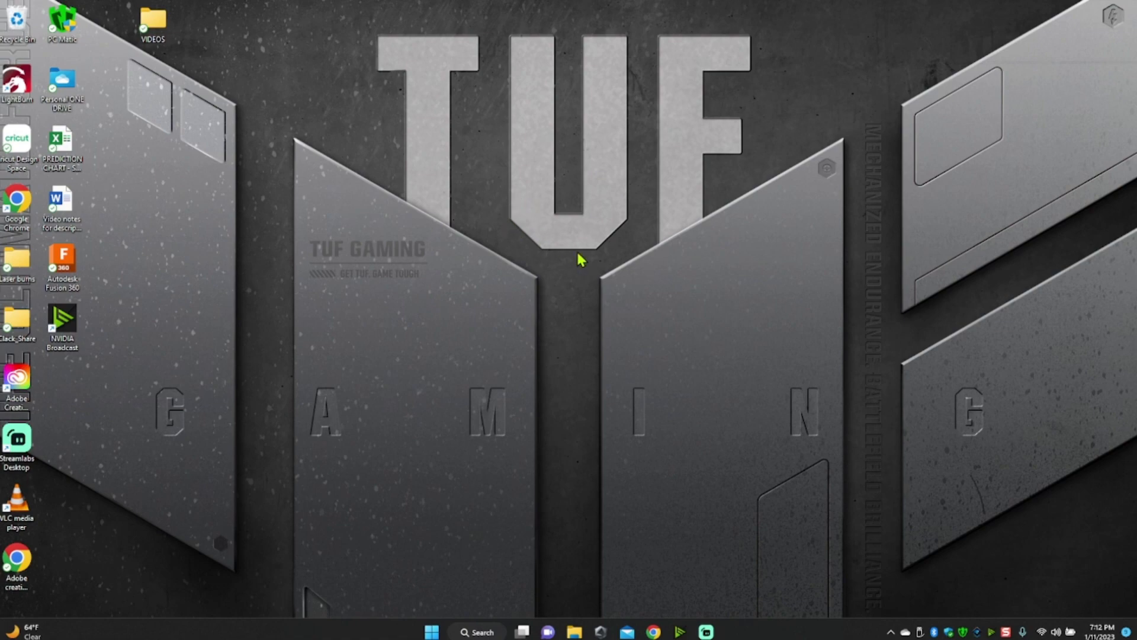
pyautogui.click(706, 632)
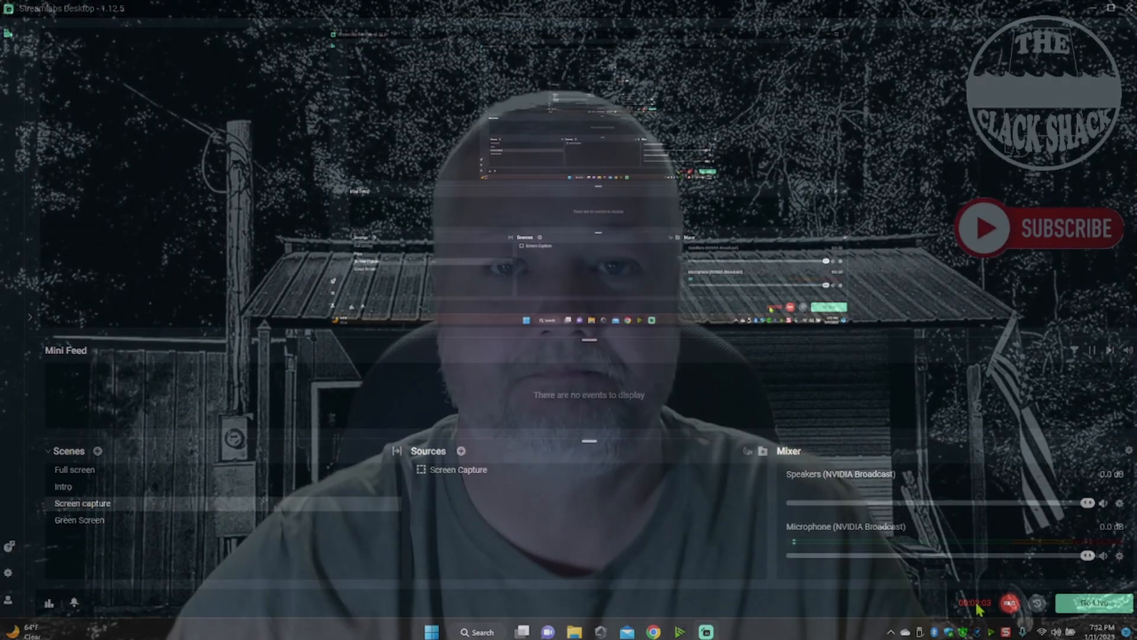